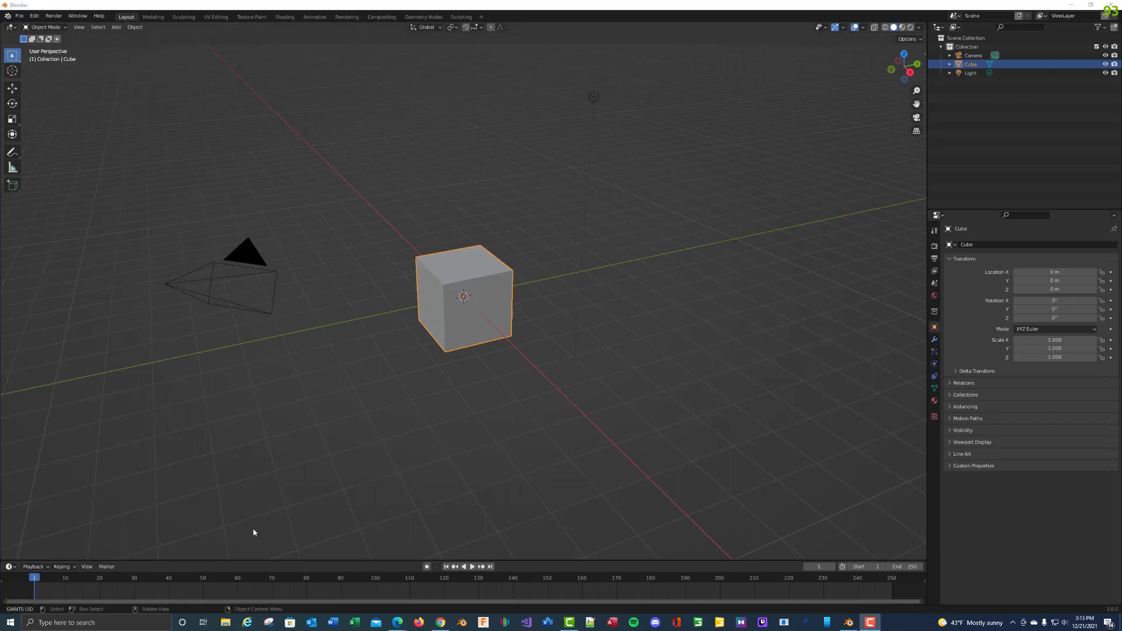
Step: Bring the GIANTS Developer Network downloads page in Edge to the front
mouse_move(398, 623)
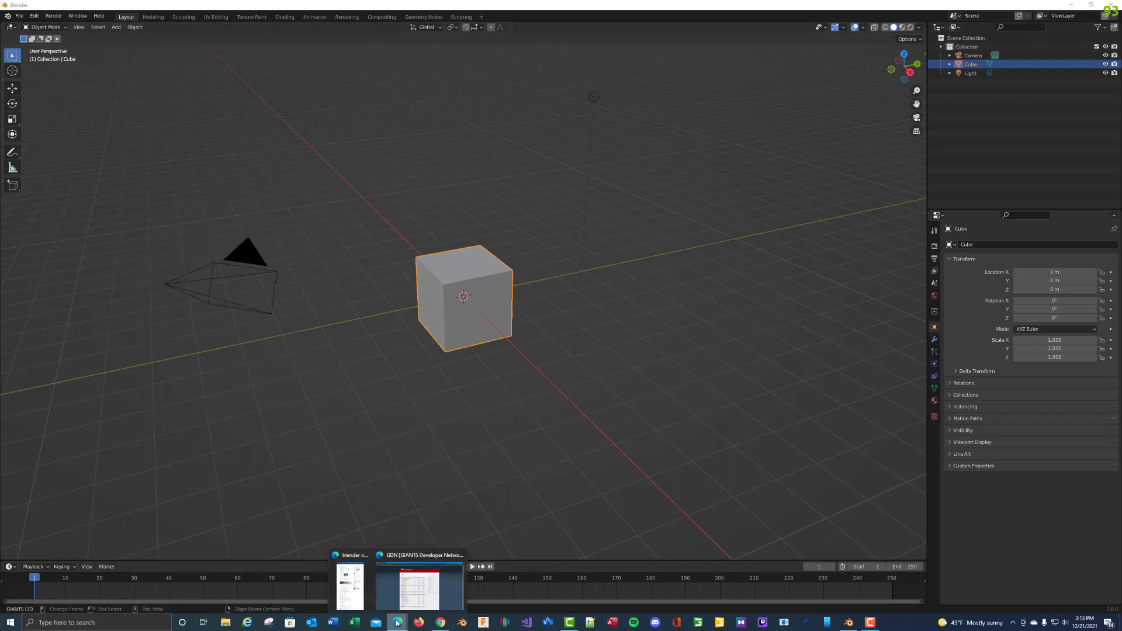
left_click(400, 560)
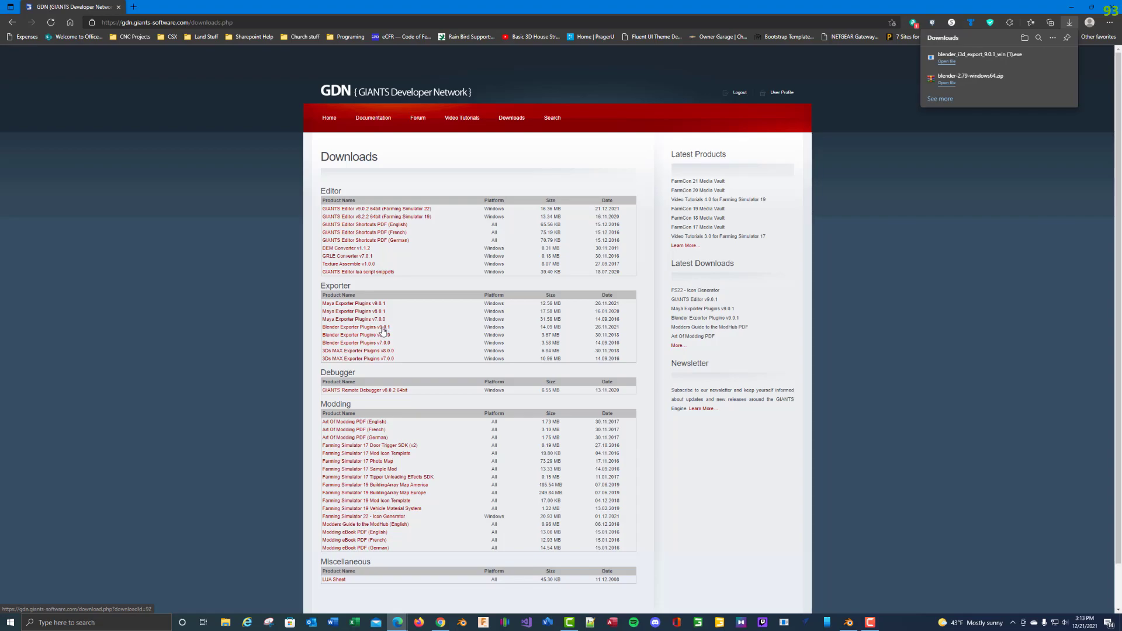
Step: Run the blender_i3d_export installer, allow it through User Account Control, then close setup
left_click(947, 62)
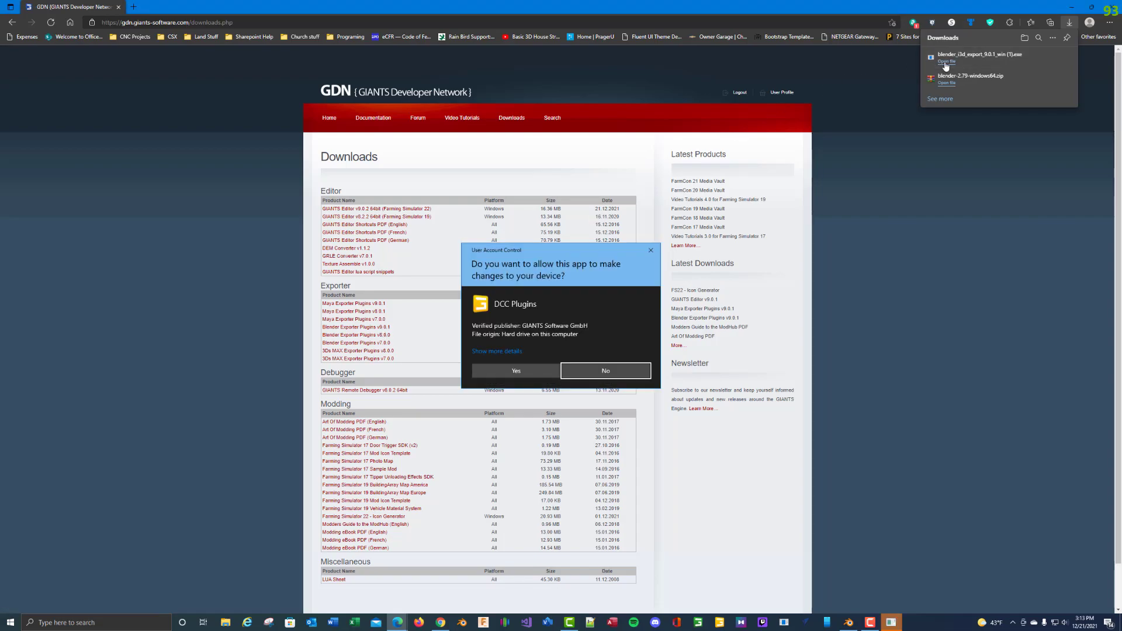
left_click(513, 369)
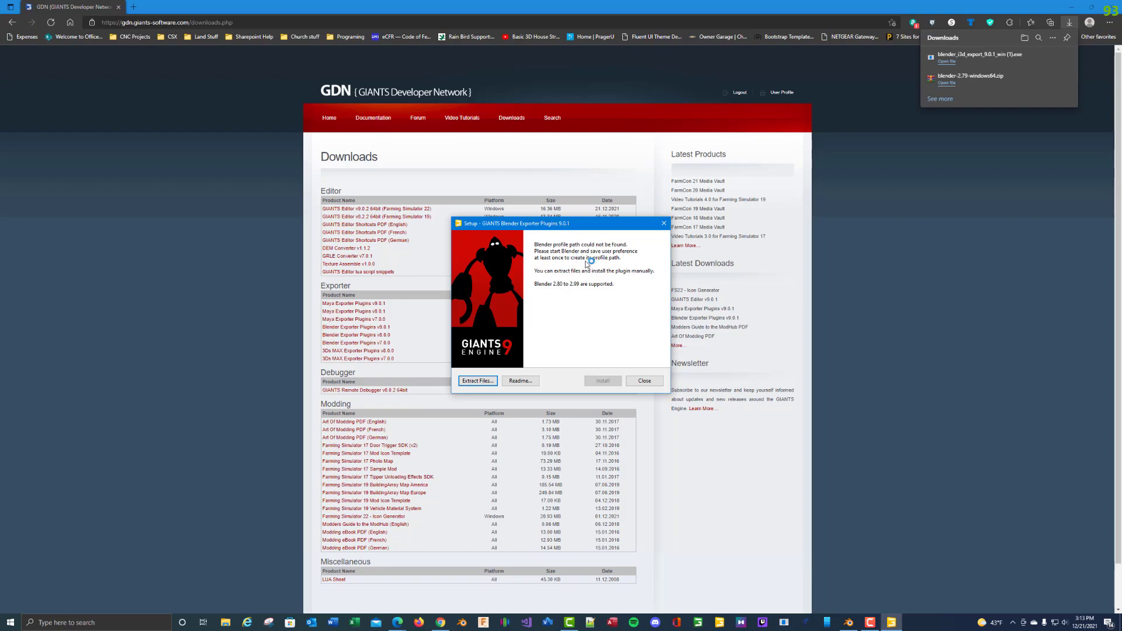
key("Escape")
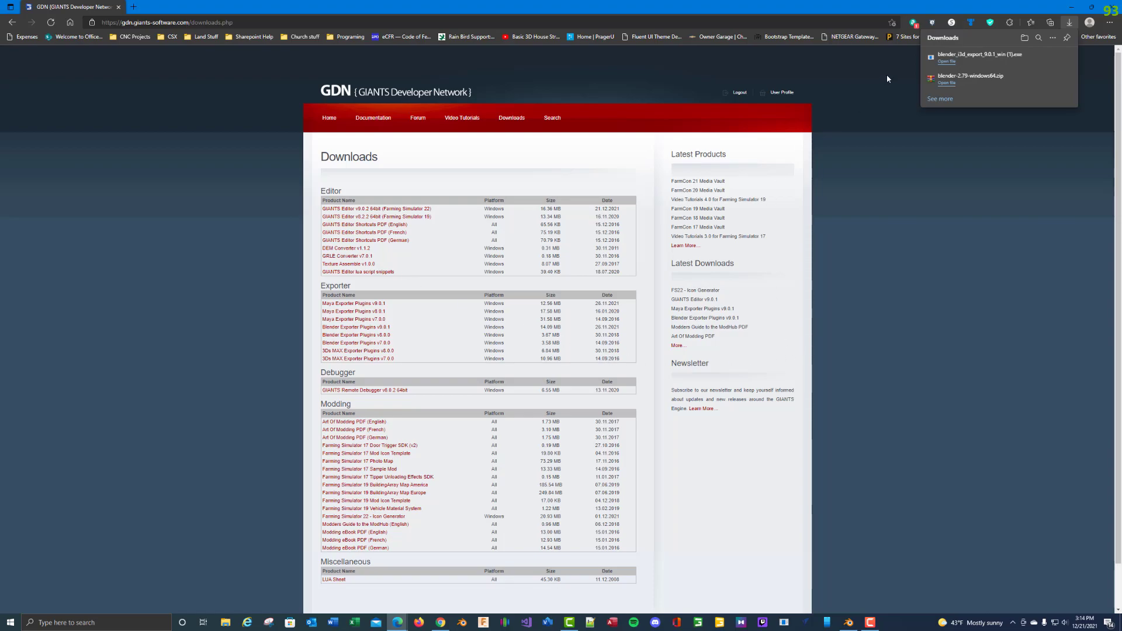
Step: Open Blender's Preferences on the Add-ons section and move the window to the screen centre
left_click(1071, 7)
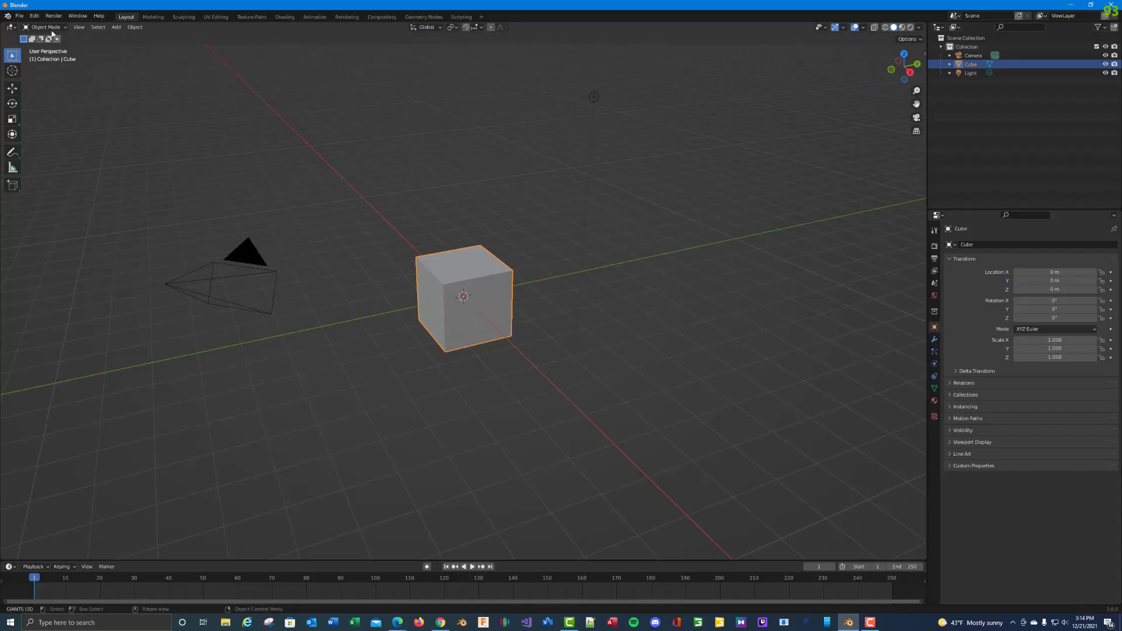
left_click(18, 19)
mouse_move(34, 15)
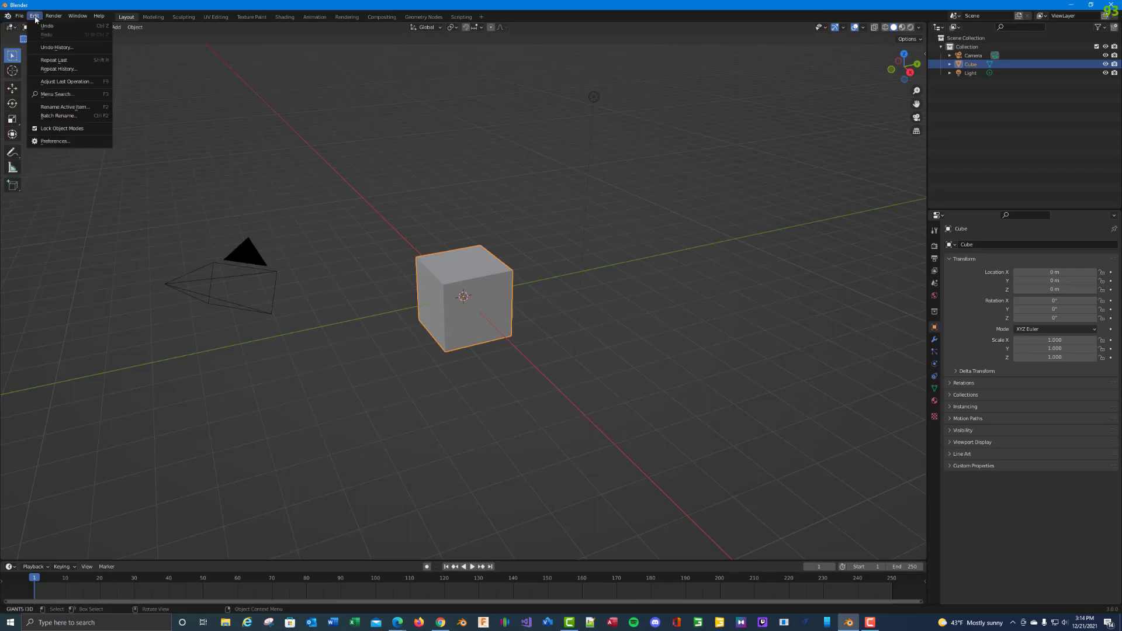
left_click(55, 141)
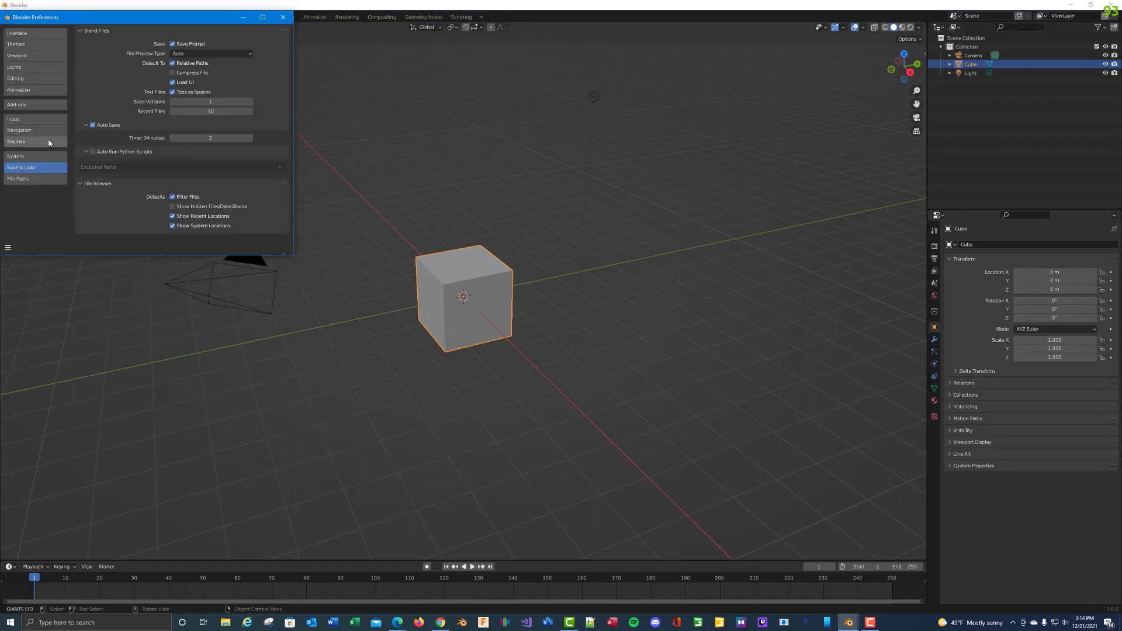
left_click(28, 107)
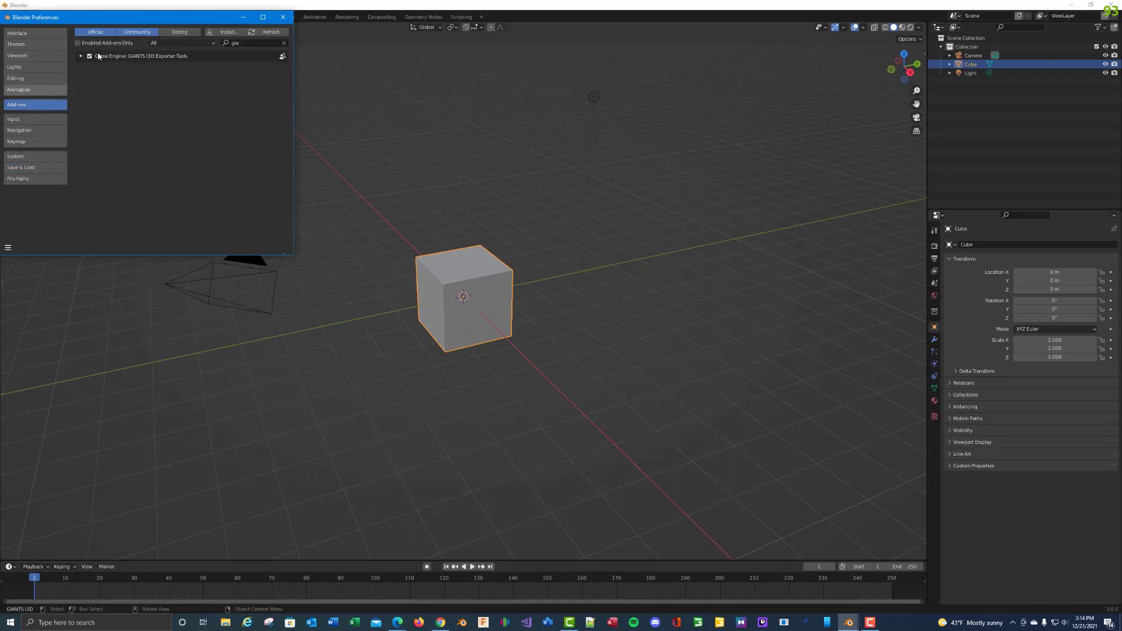
left_click_drag(147, 21, 521, 200)
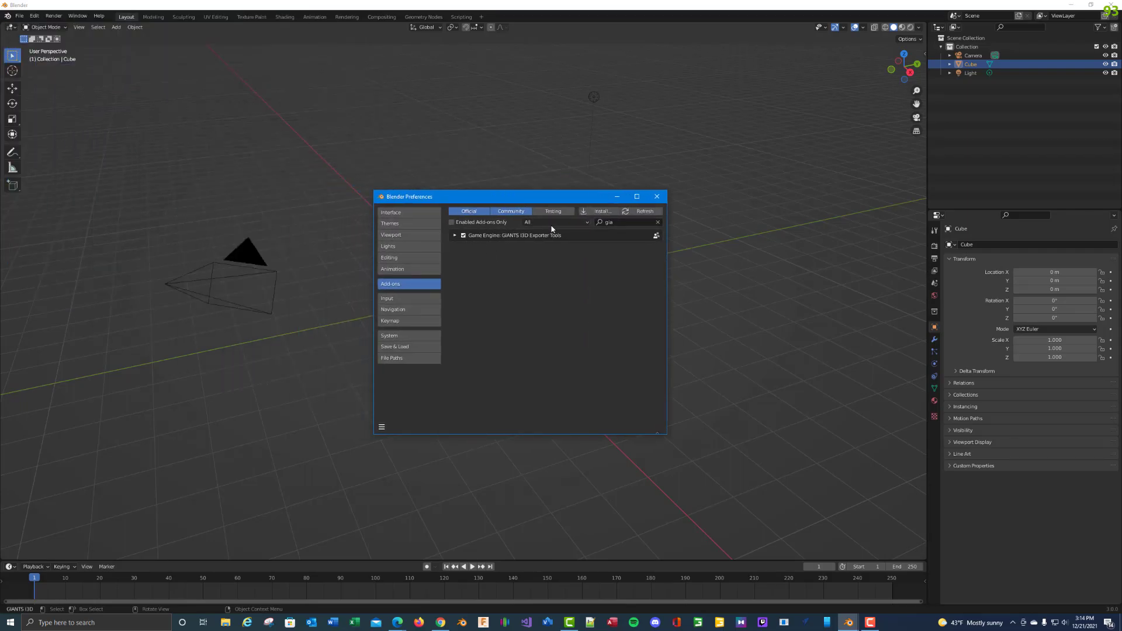
Step: Install blender-2.79-windows64.zip from the Downloads folder as a Blender add-on
left_click(598, 213)
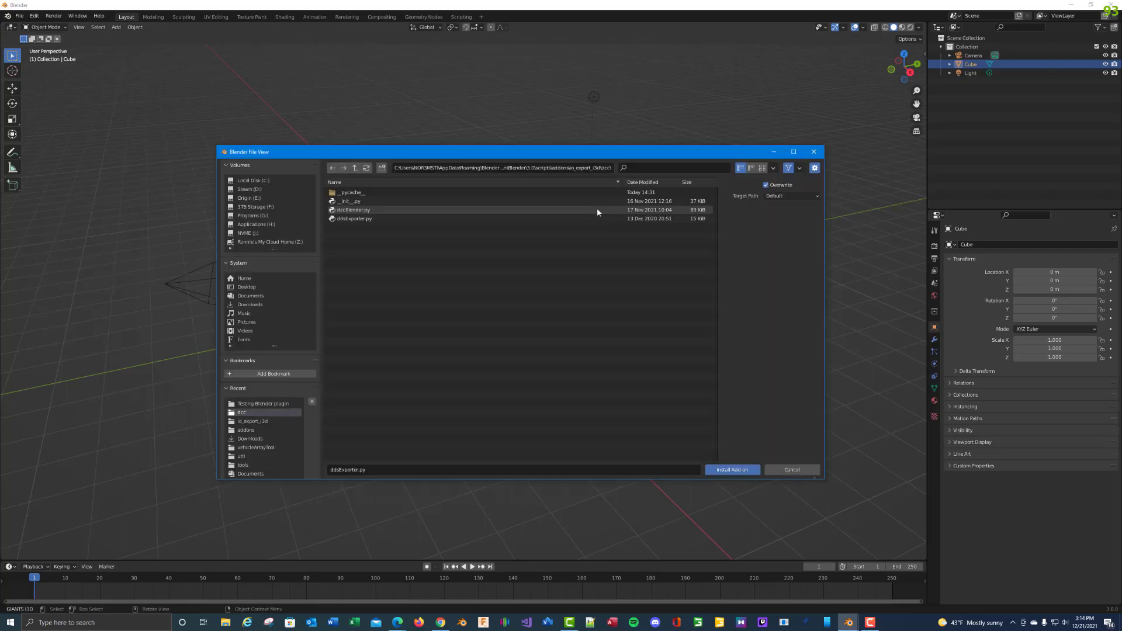
left_click(252, 304)
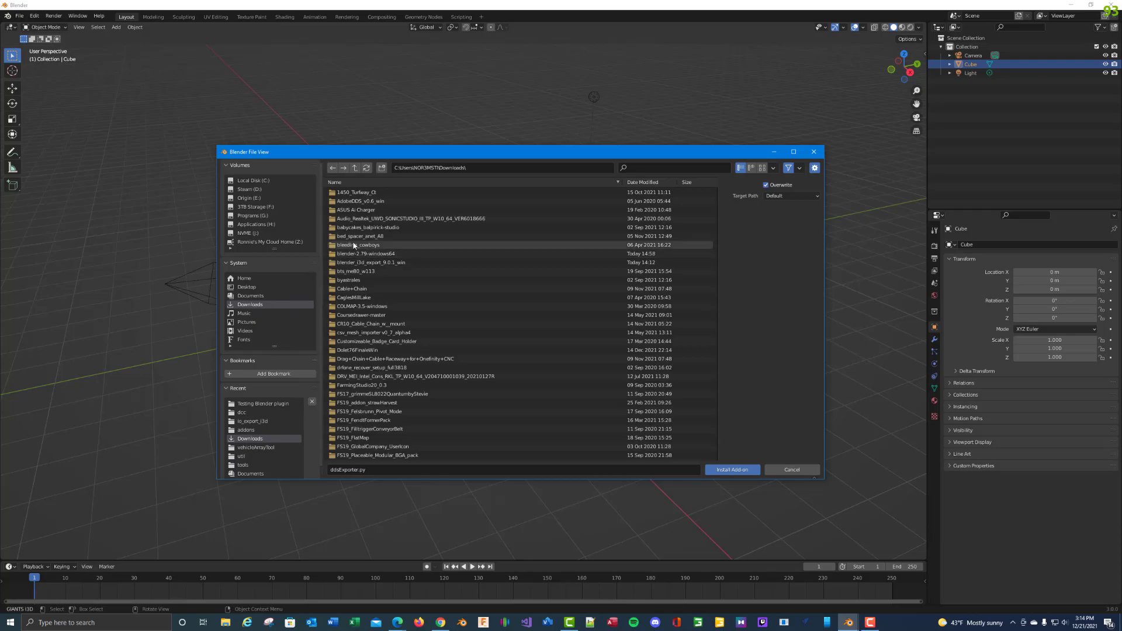
scroll(353, 246, "down", 2)
scroll(354, 245, "down", 5)
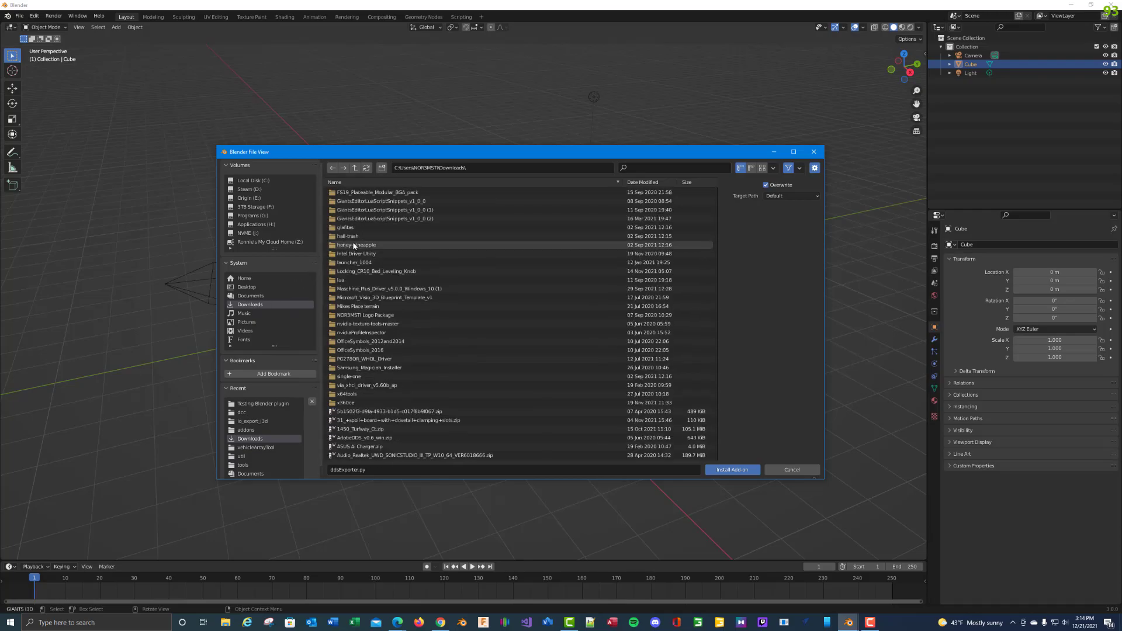
scroll(353, 386, "down", 2)
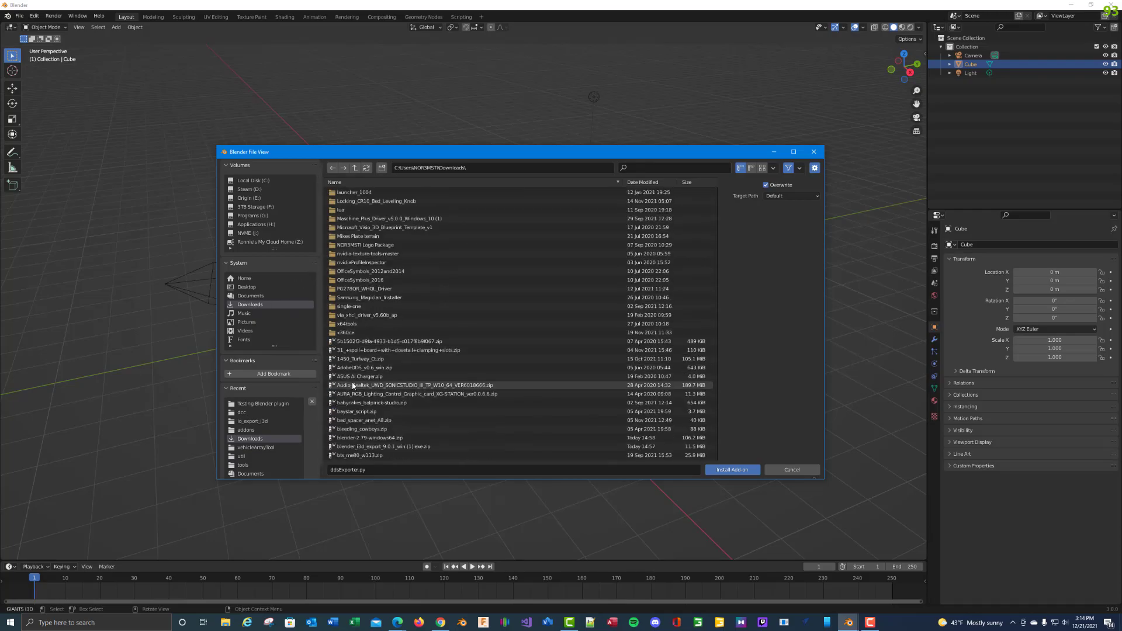
left_click(376, 438)
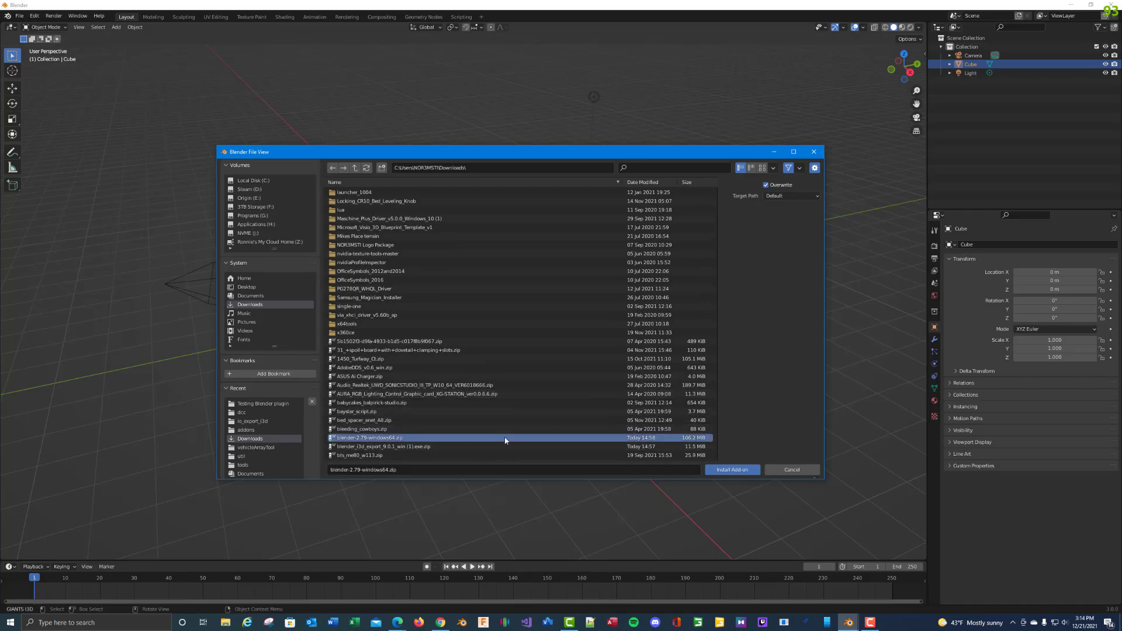
left_click(725, 471)
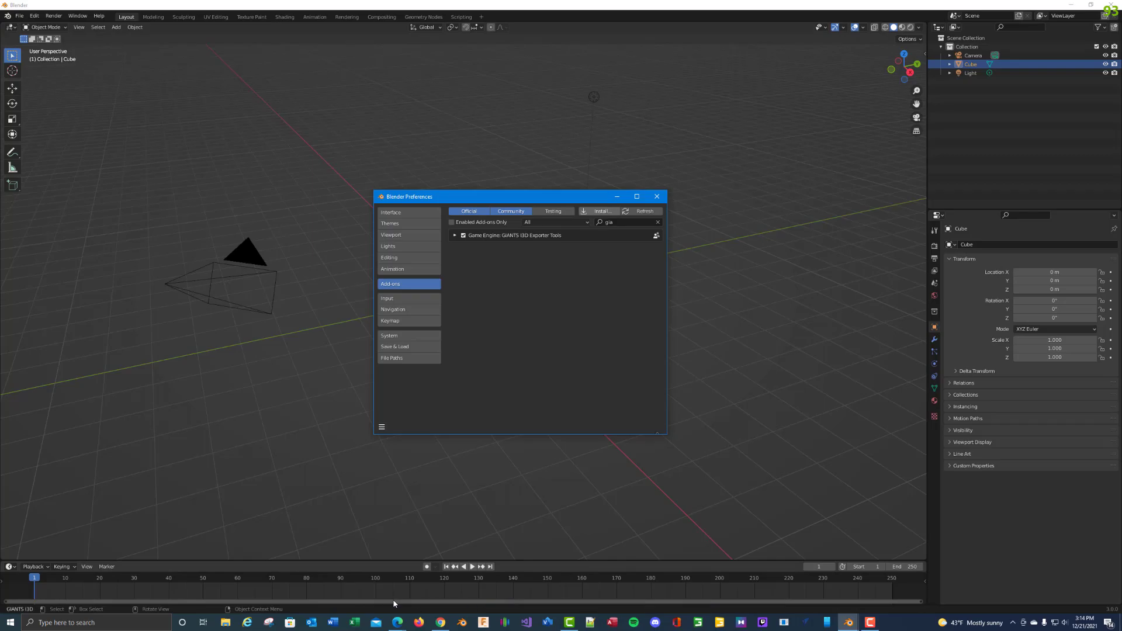
Step: Toggle the GIANTS I3D Exporter add-on off and back on, and expand its details
left_click(464, 236)
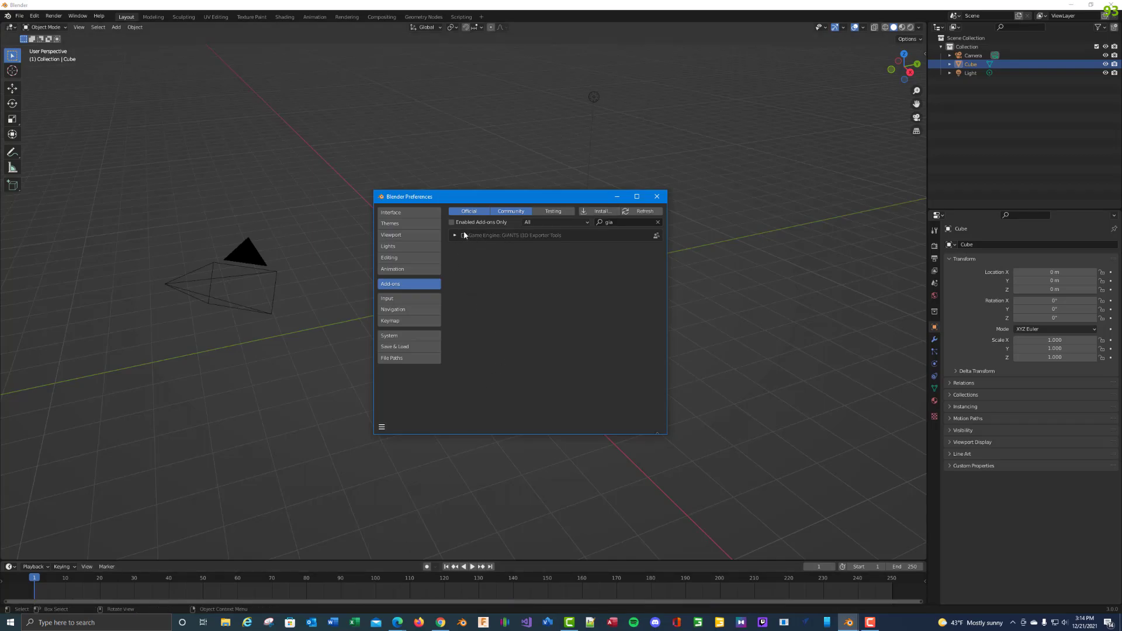
left_click(464, 235)
left_click(455, 235)
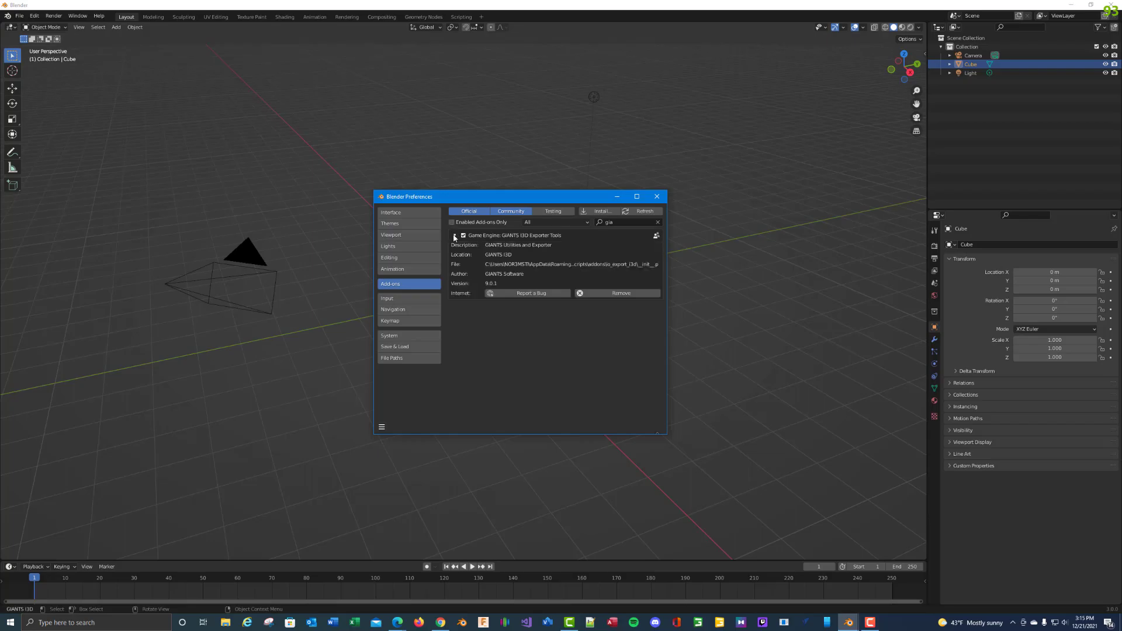
Step: Clear the add-on search filter so the full add-on list shows
left_click(658, 223)
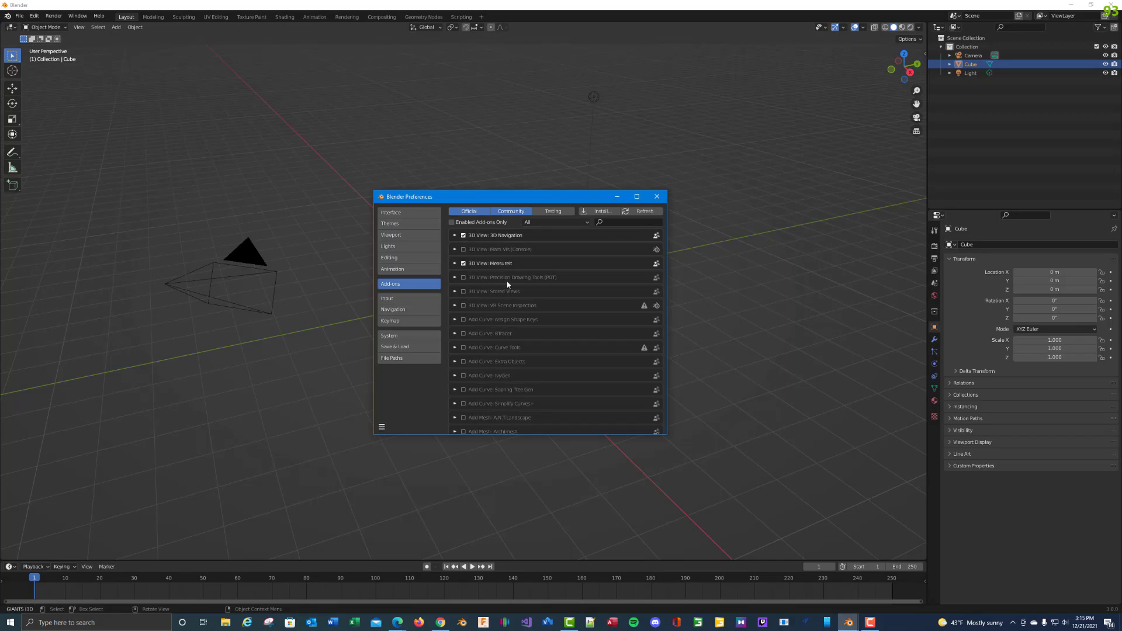
scroll(523, 300, "down", 5)
scroll(524, 302, "up", 5)
left_click(605, 228)
type("gian")
key("BackSpace")
key("BackSpace")
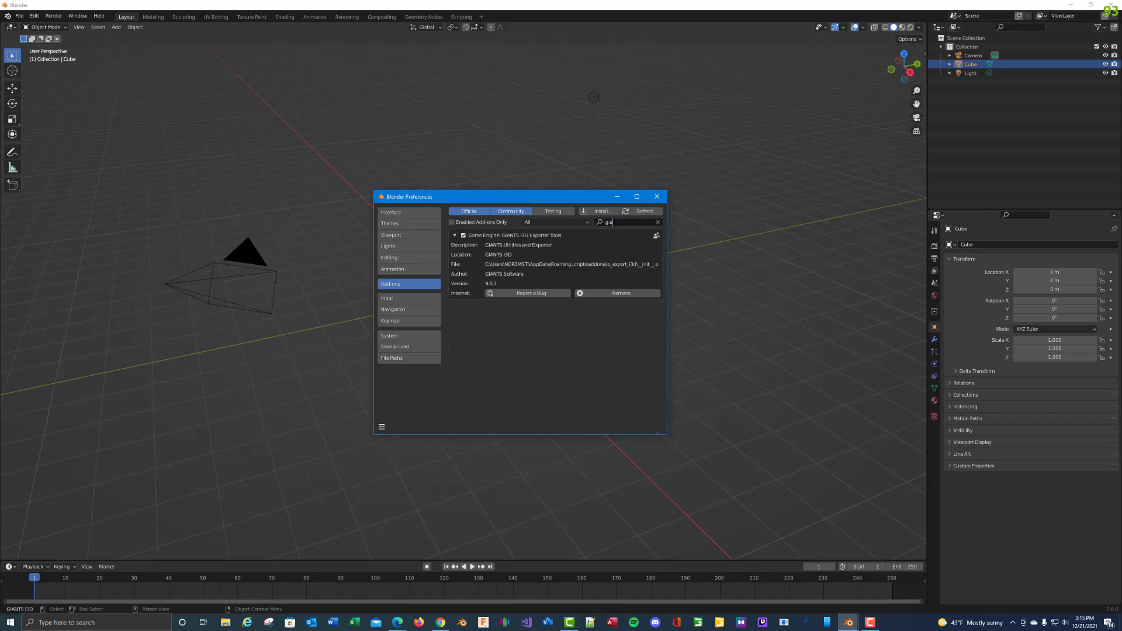
key("BackSpace")
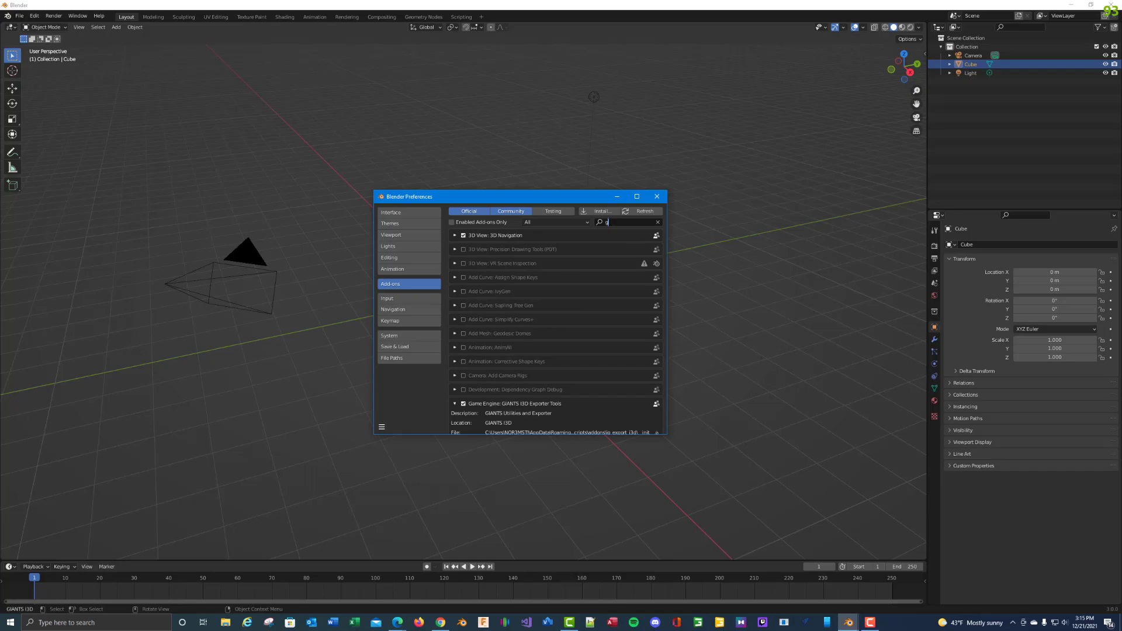
key("BackSpace")
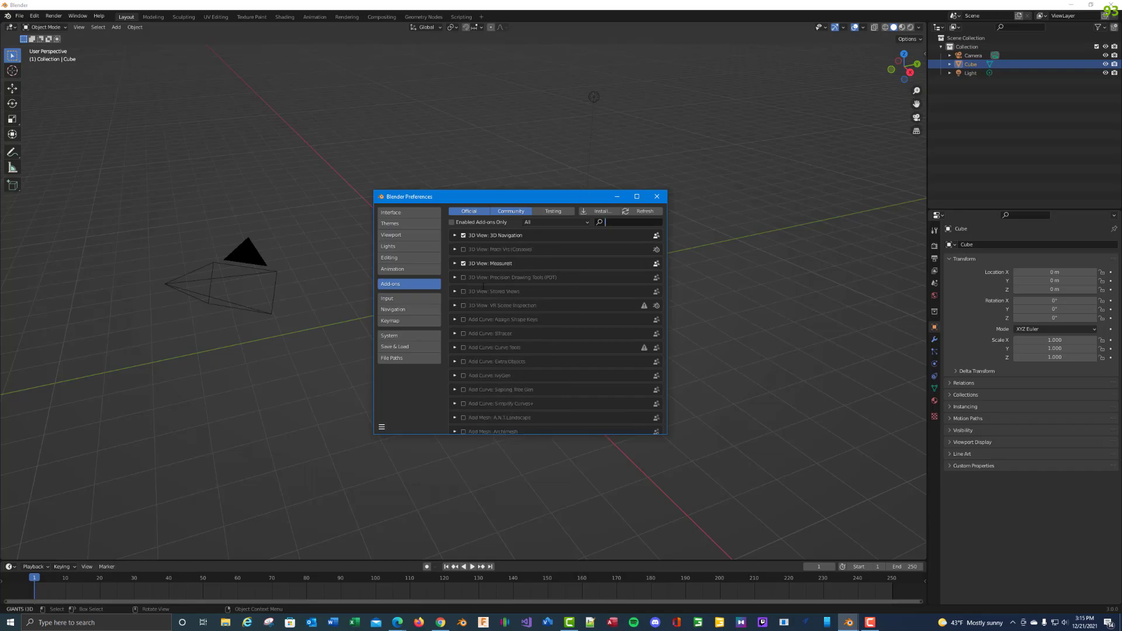
Step: In File Explorer, browse from Local Disk (C:) to the user's AppData\Roaming folder
left_click(225, 622)
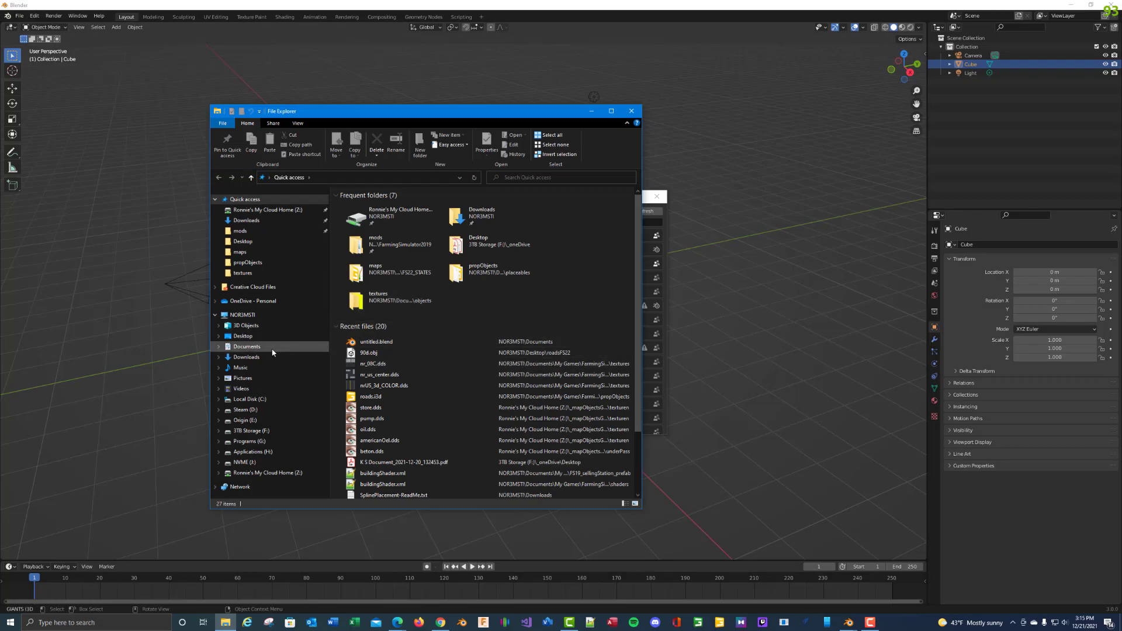
left_click(240, 400)
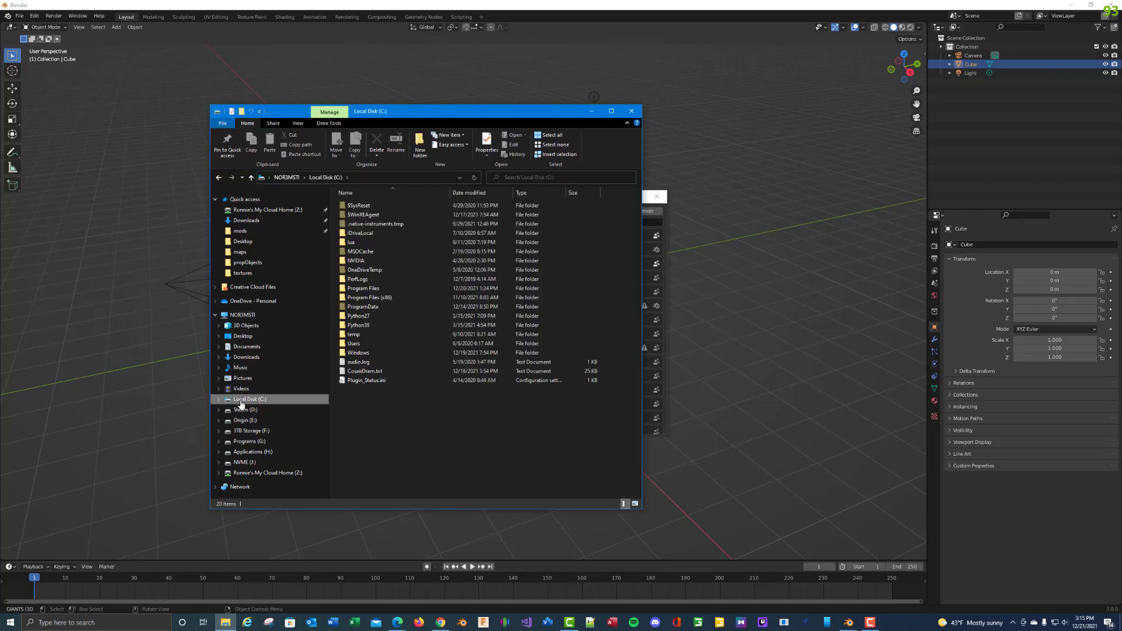
left_click(386, 345)
double_click(383, 214)
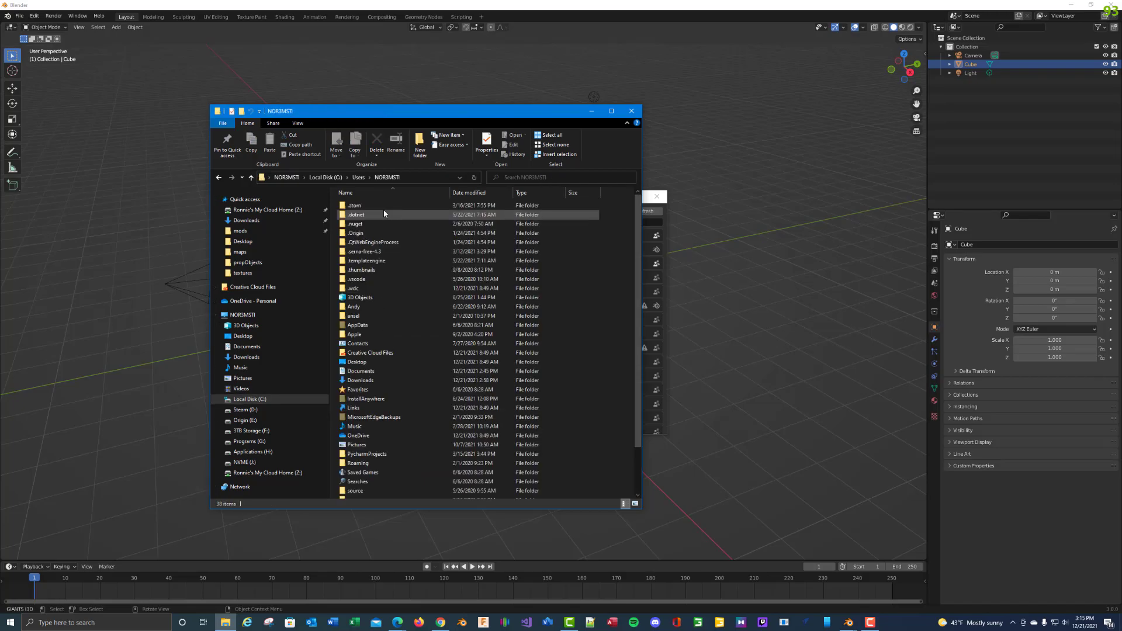
double_click(383, 325)
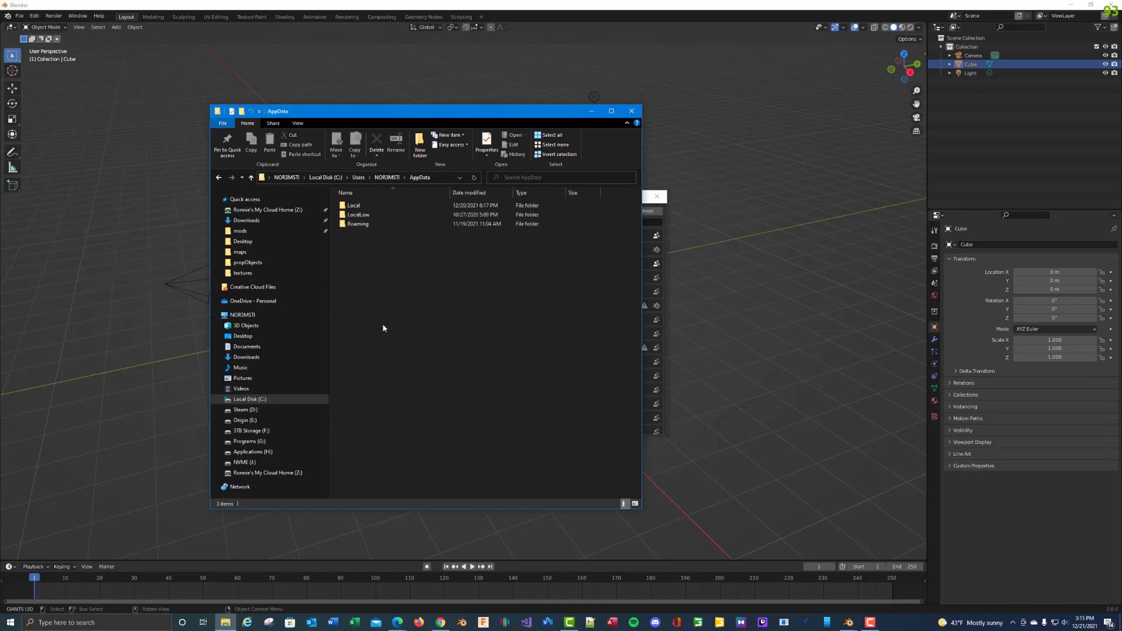
double_click(380, 224)
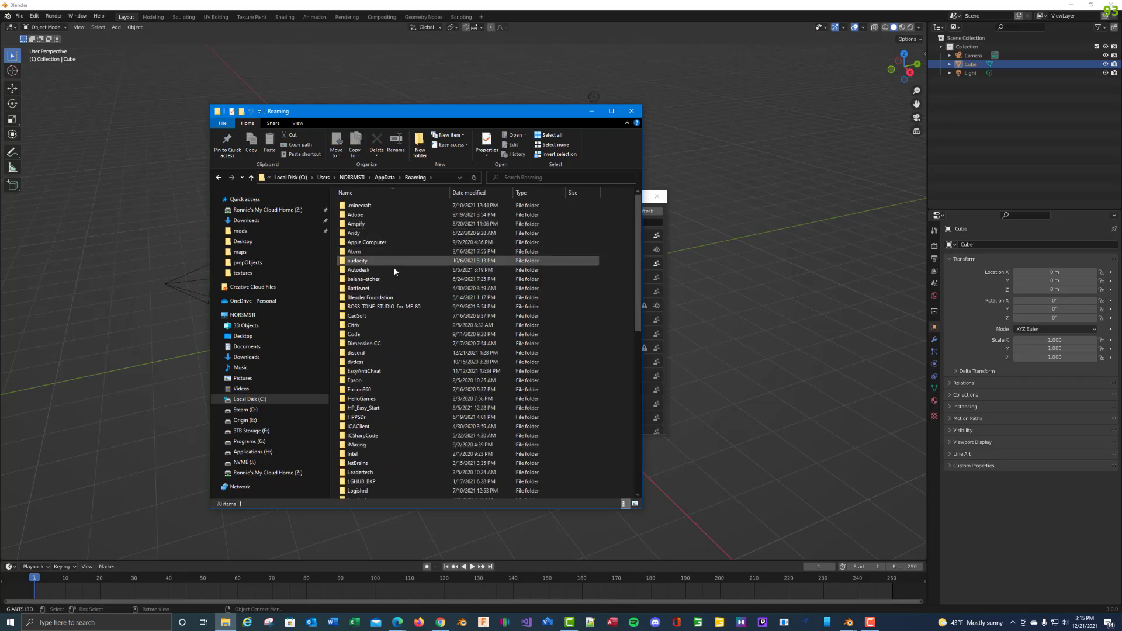
Step: Navigate into Blender Foundation\Blender\3.0\scripts\addons
double_click(394, 297)
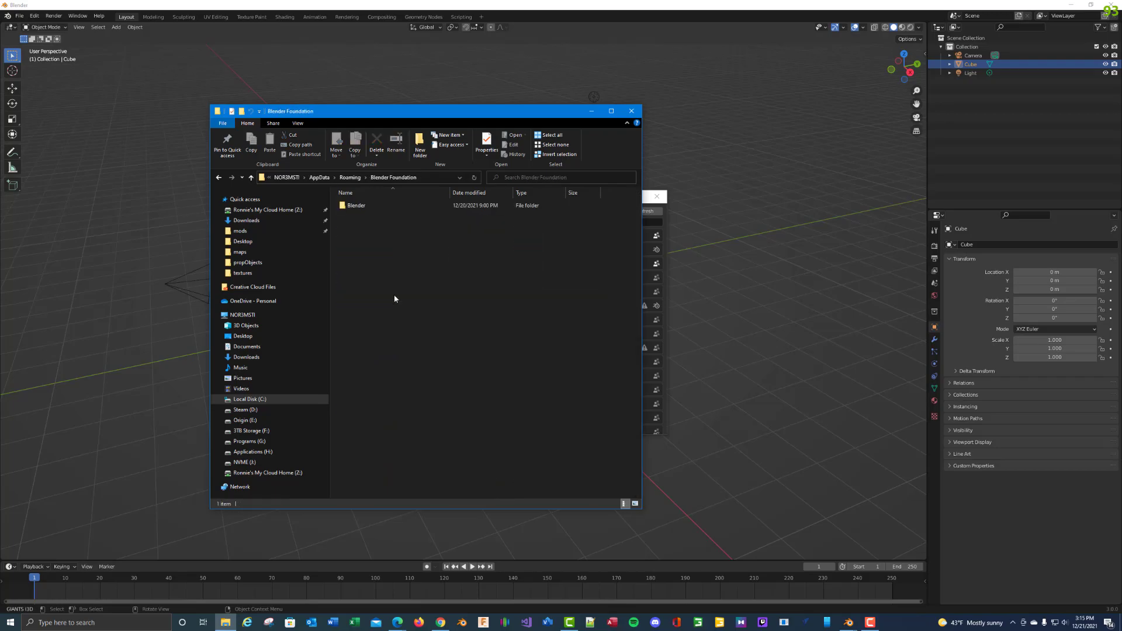
double_click(374, 207)
left_click(375, 215)
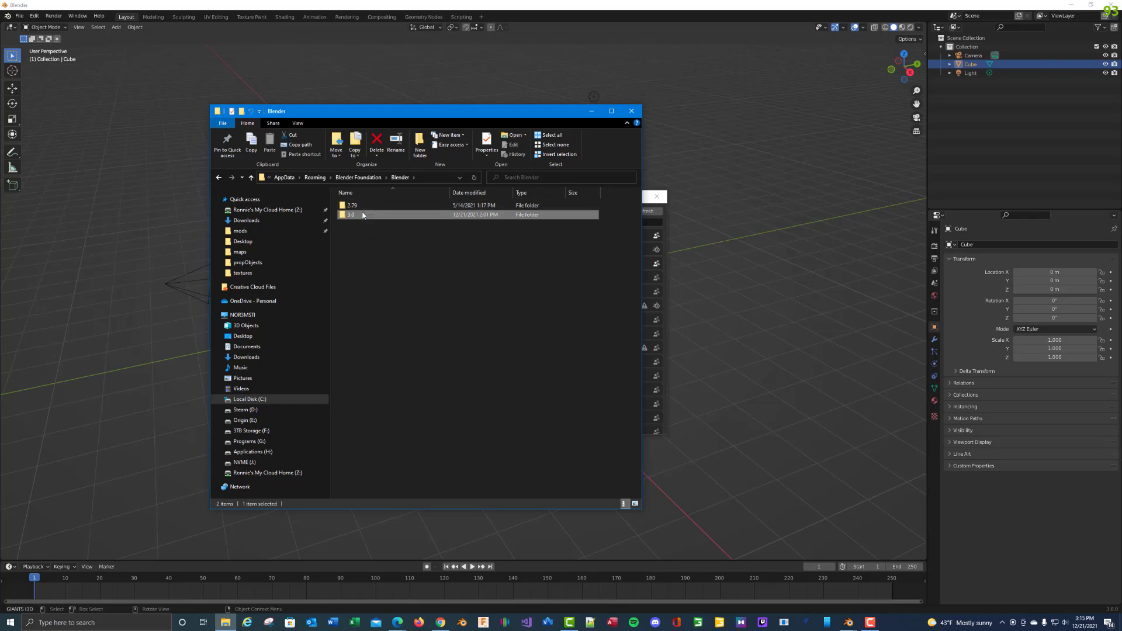
double_click(362, 217)
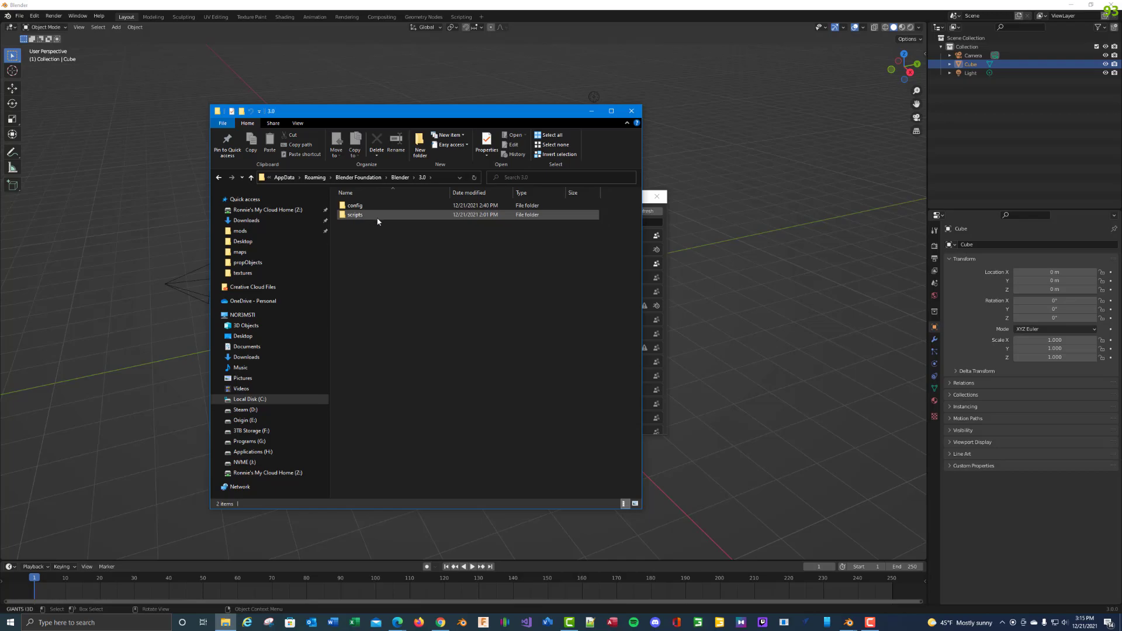
double_click(377, 216)
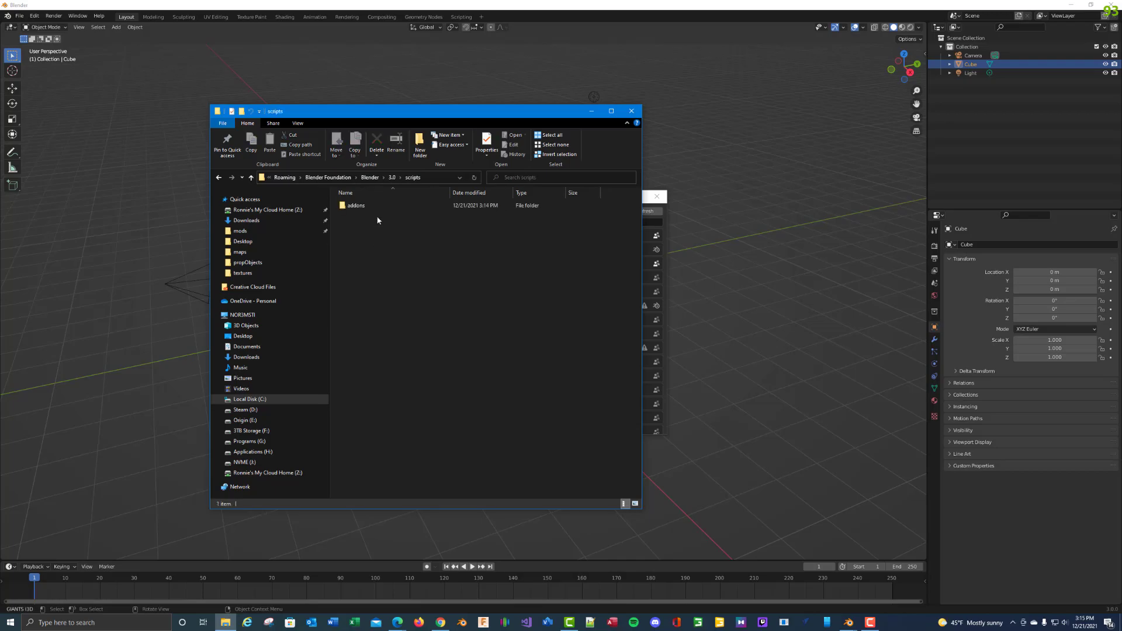
double_click(377, 207)
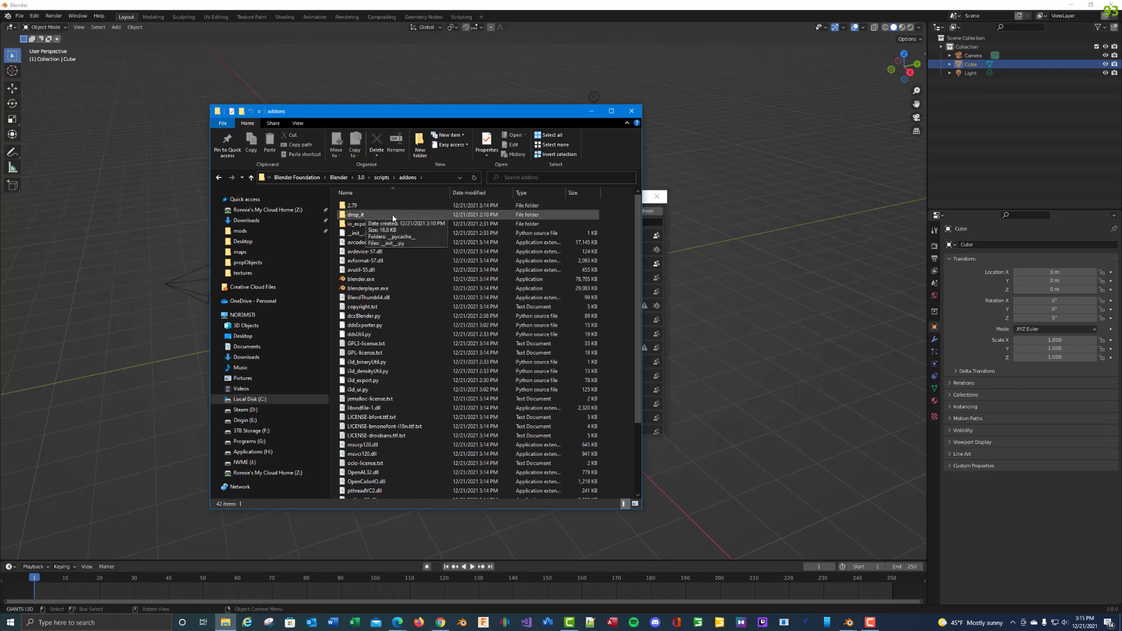
Step: Open io_export_i3d, select __init__.py, i3d_export.py and i3d_ui.py, and bring Blender Preferences forward
left_click(360, 213)
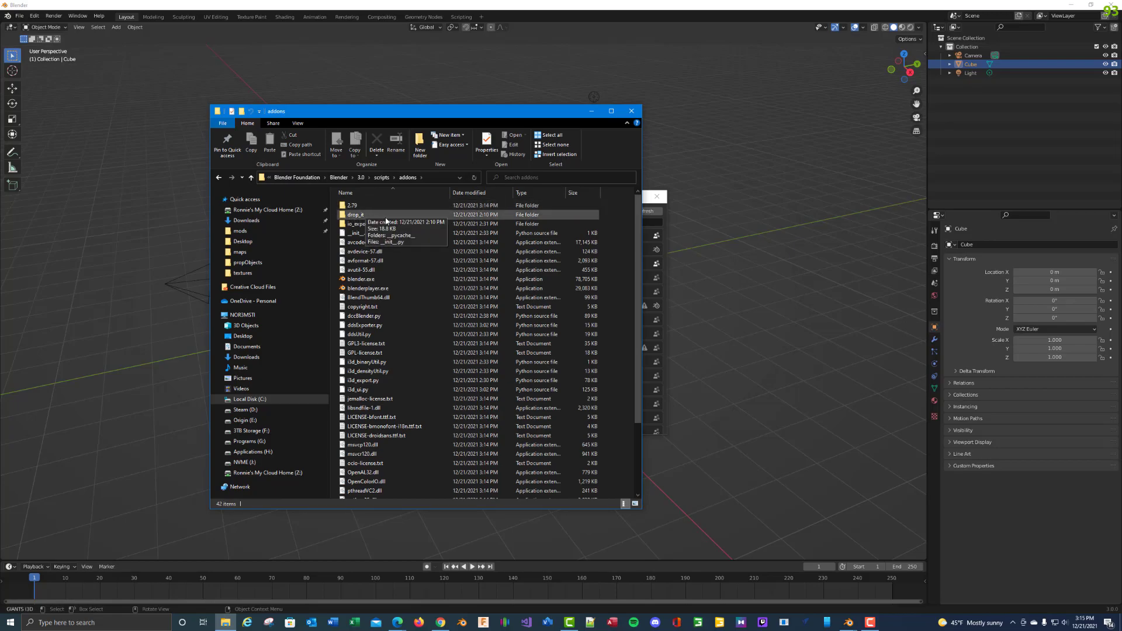
left_click(366, 234)
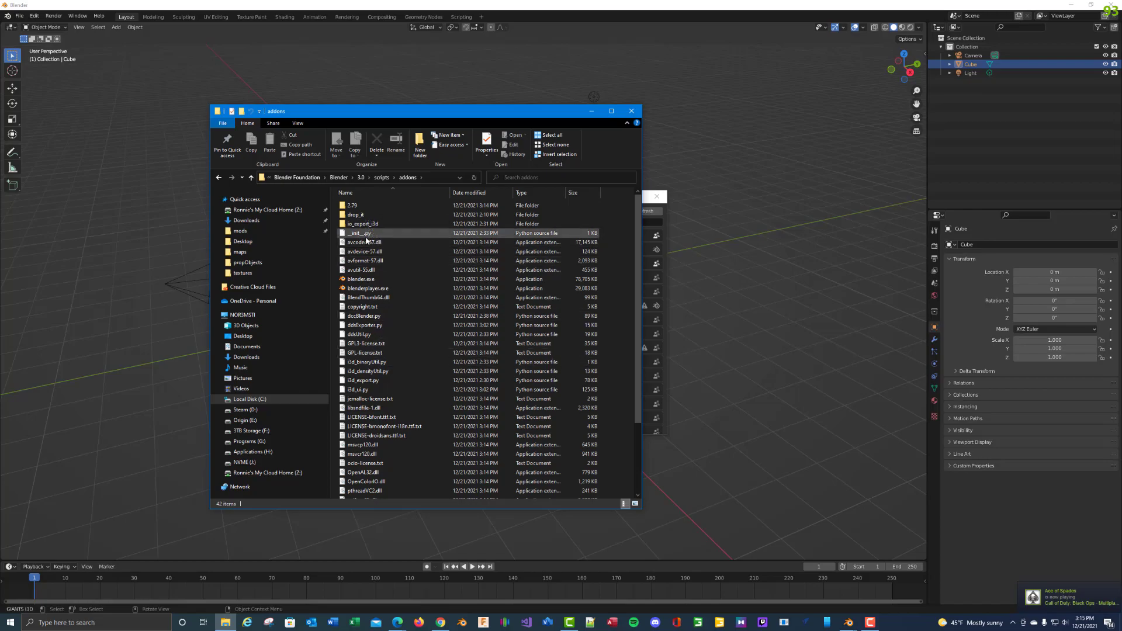
left_click(385, 226)
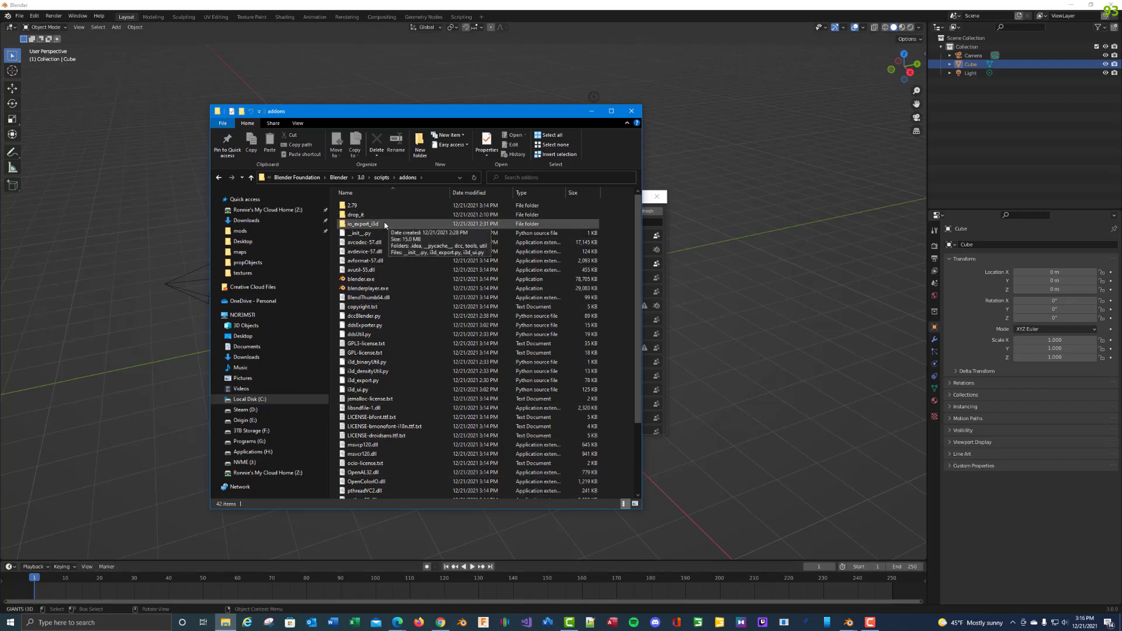
double_click(363, 224)
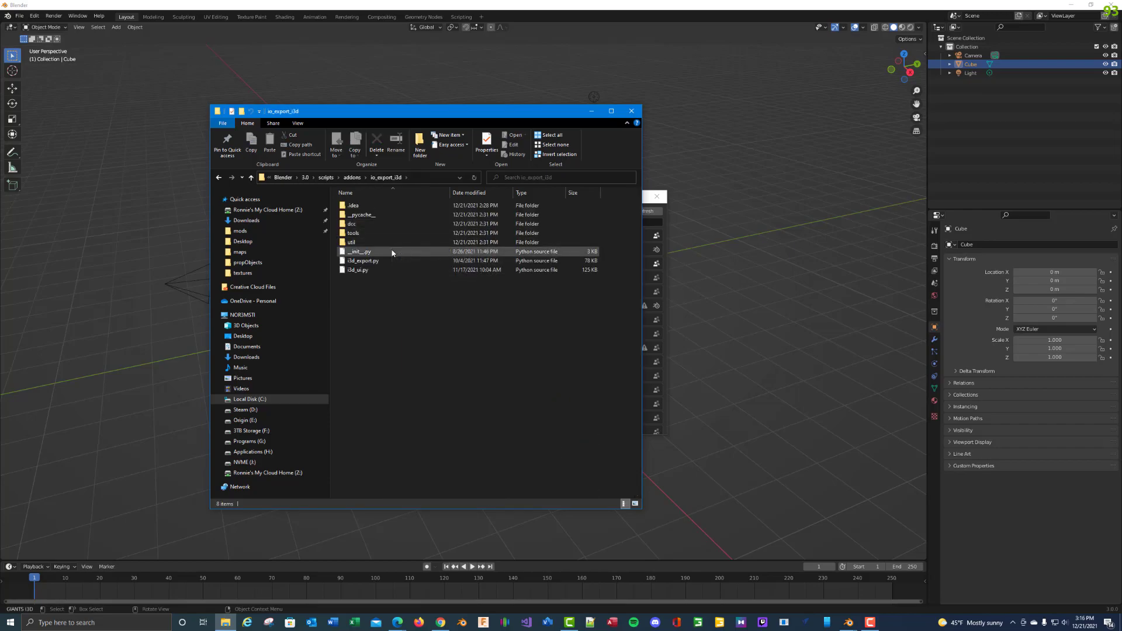
left_click_drag(391, 253, 384, 278)
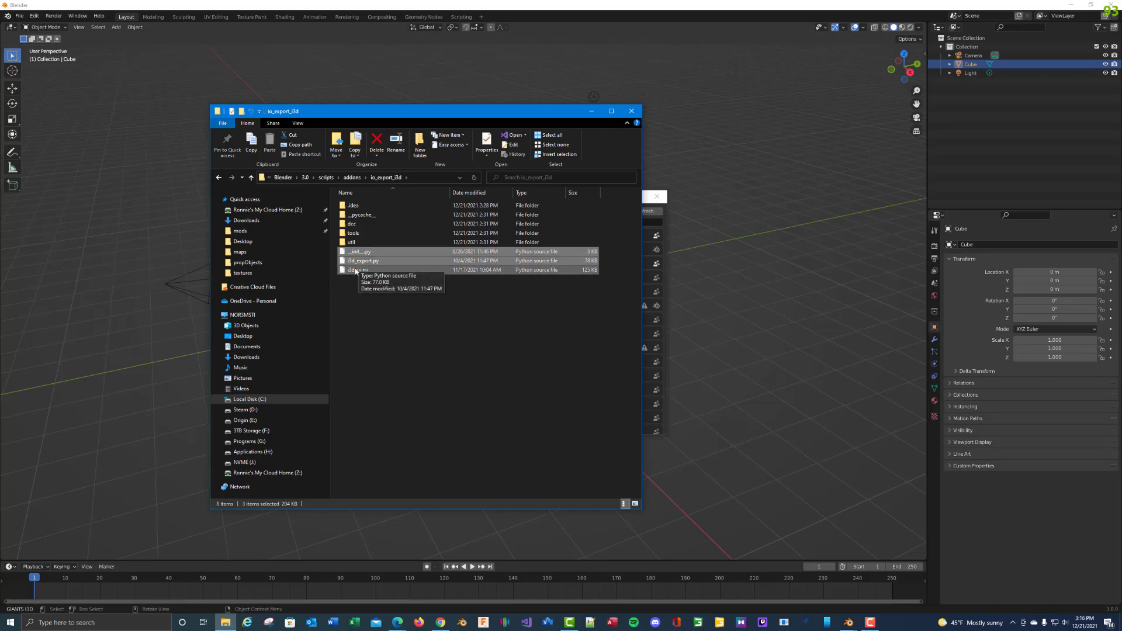
left_click_drag(419, 121, 192, 170)
left_click_drag(509, 195, 589, 199)
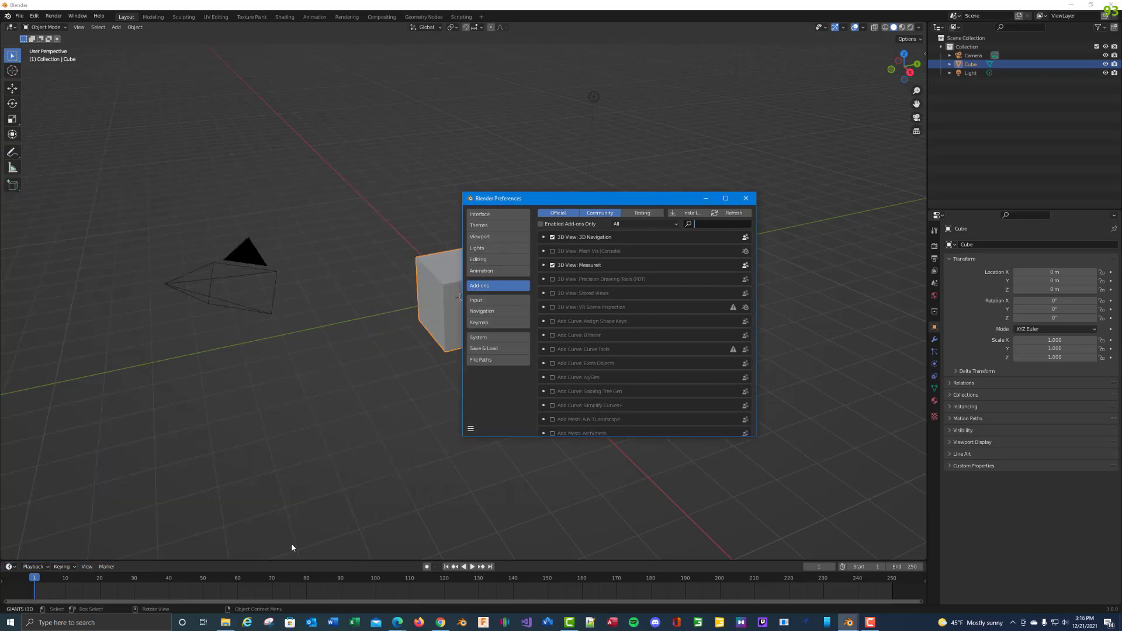
Step: Install the three io_export_i3d Python files as add-ons via the pasted folder path
left_click(225, 622)
left_click(181, 232)
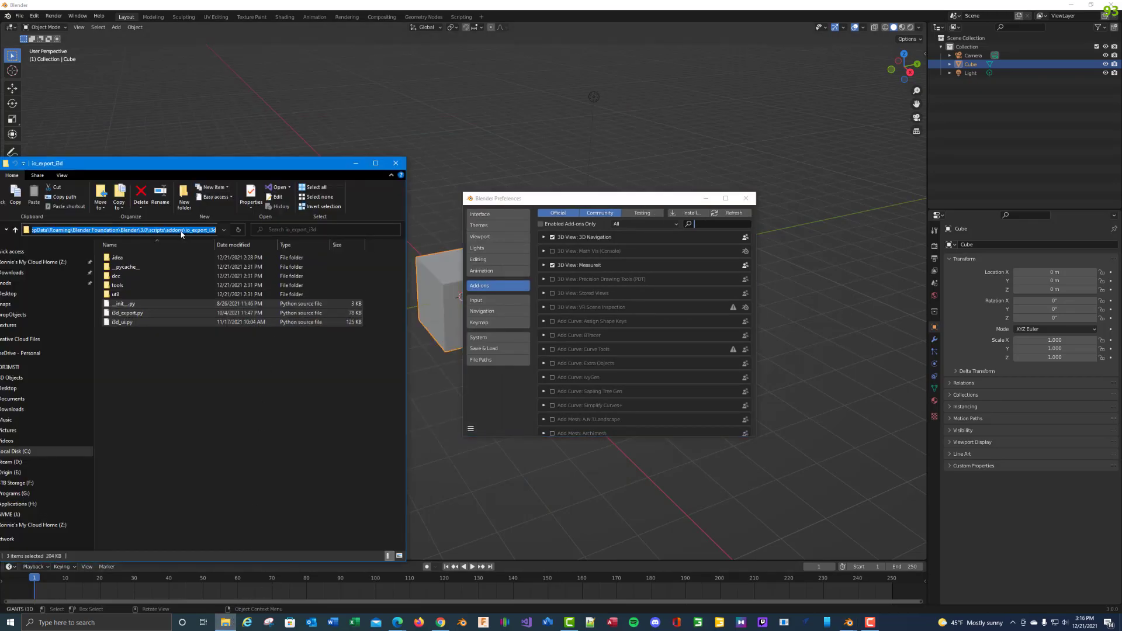
left_click(652, 196)
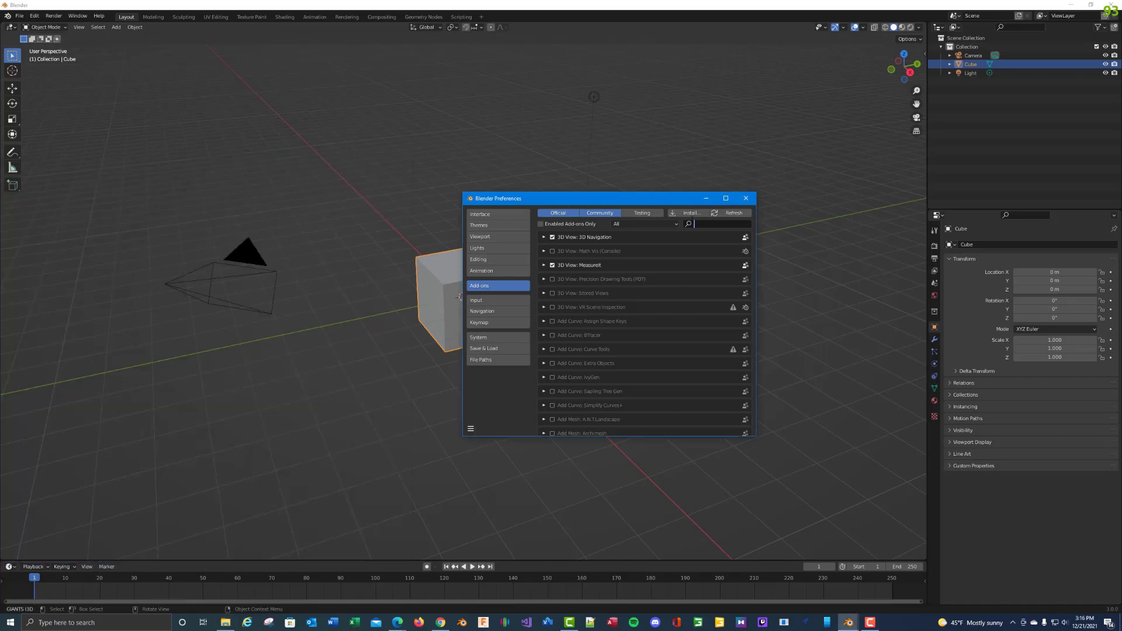
left_click(687, 212)
left_click(593, 171)
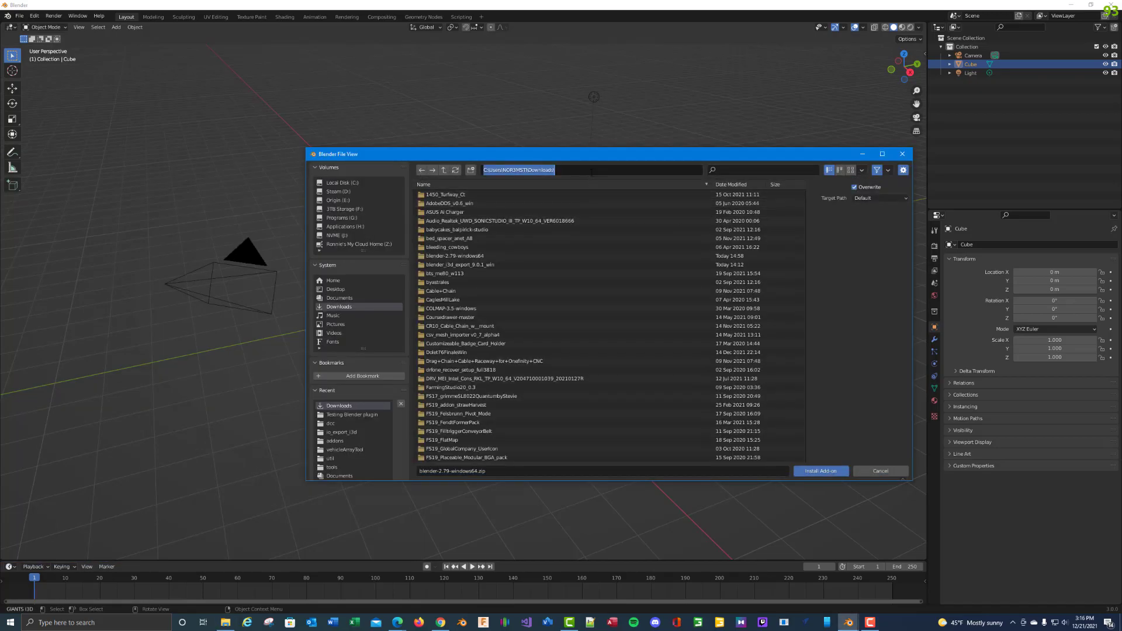
type("C:\\Users\\NOR3MSTI\\AppData\\Roaming\\Blender Foundation\\Blender\\3.0\\scripts\\addons\\io_export_i3d")
key("Return")
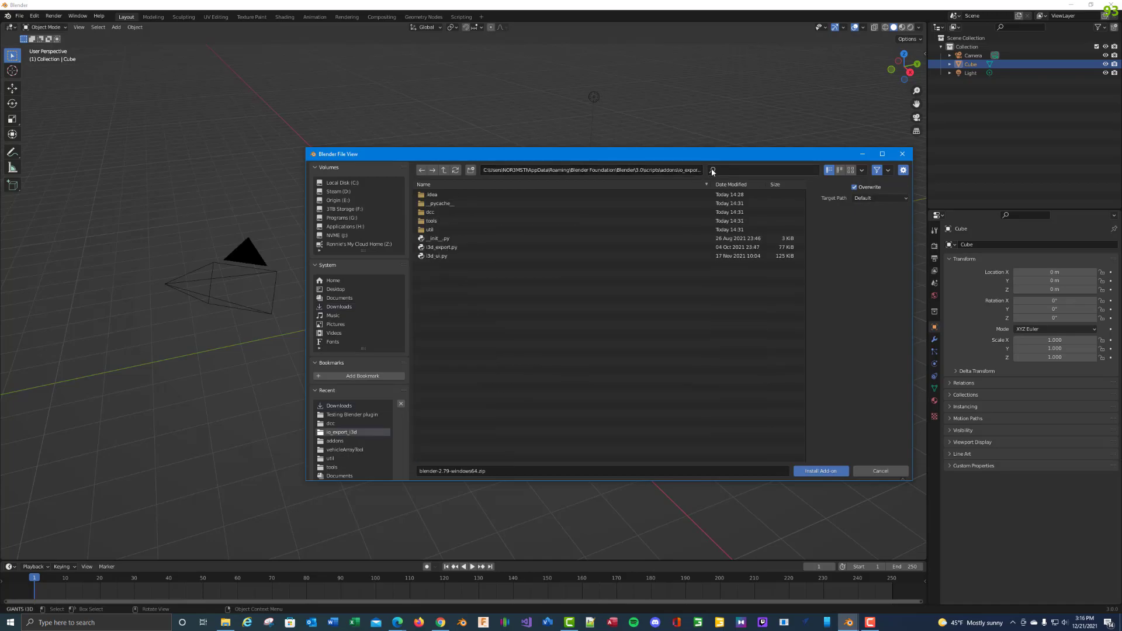
left_click(491, 238)
left_click(483, 257, "shift")
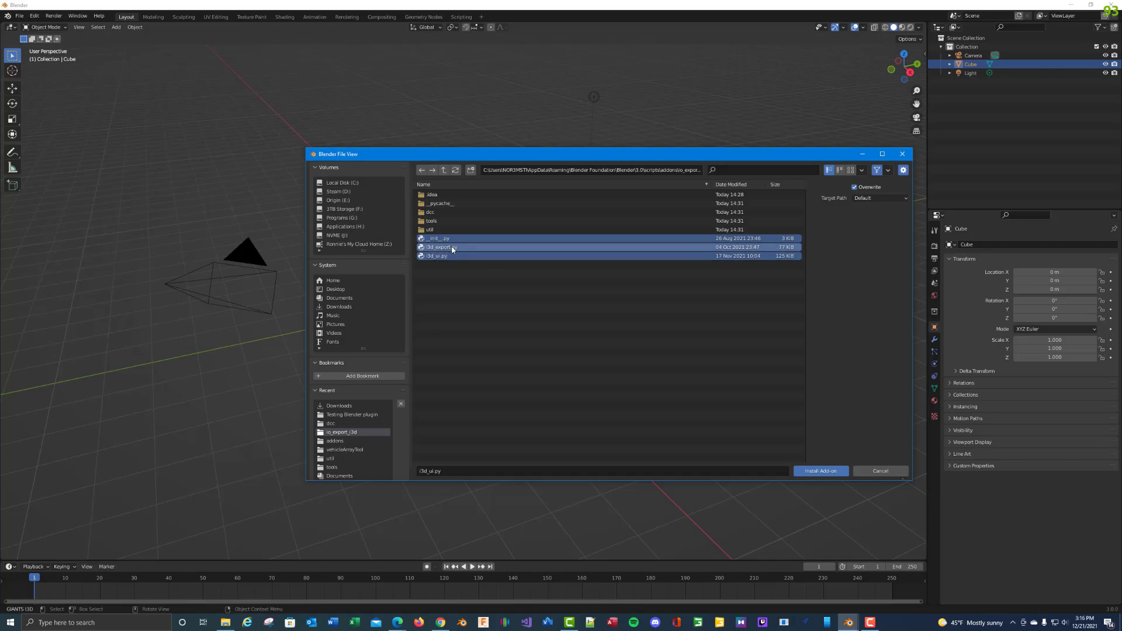
left_click(804, 471)
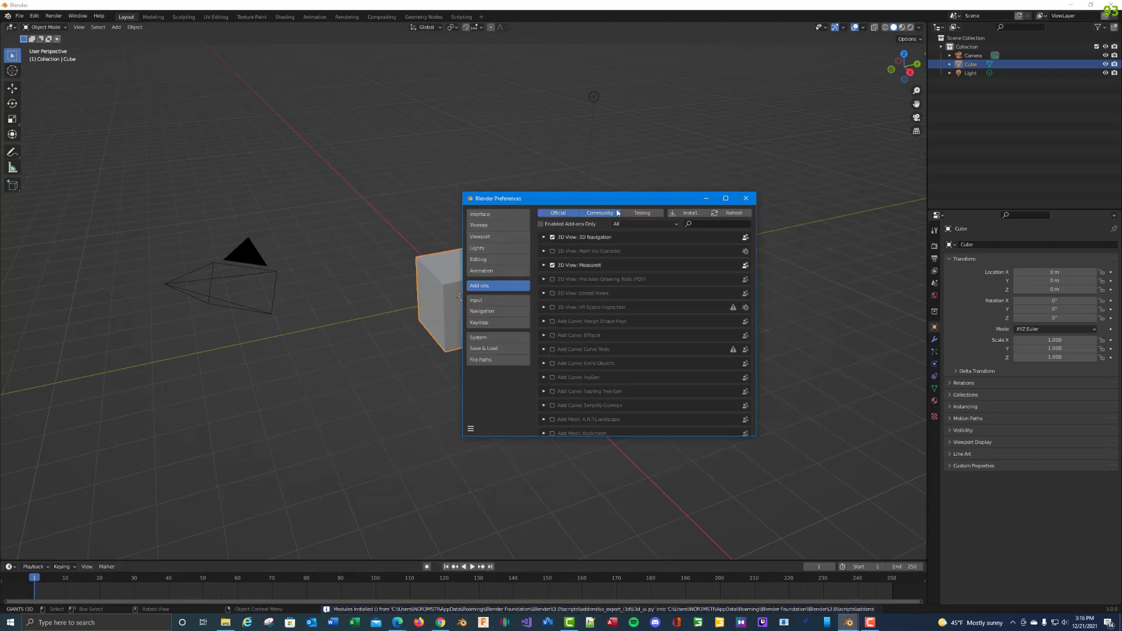
Step: Browse the util, tools, dcc, __pycache__ and .idea subfolders, then cancel the install browser
left_click(686, 212)
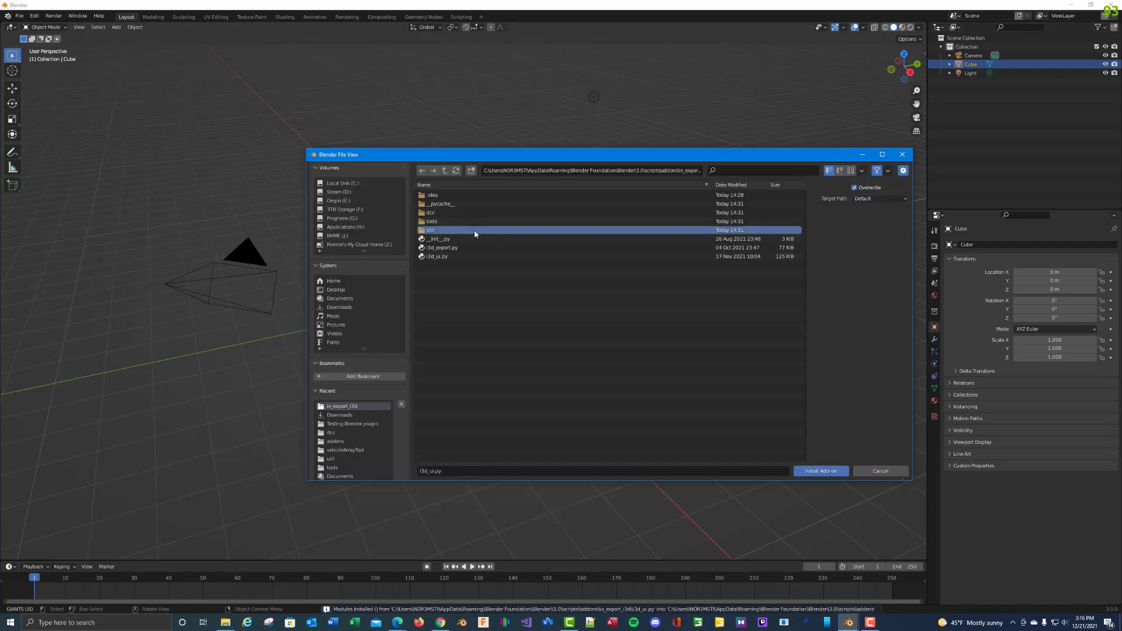
double_click(475, 231)
left_click_drag(473, 205, 465, 275)
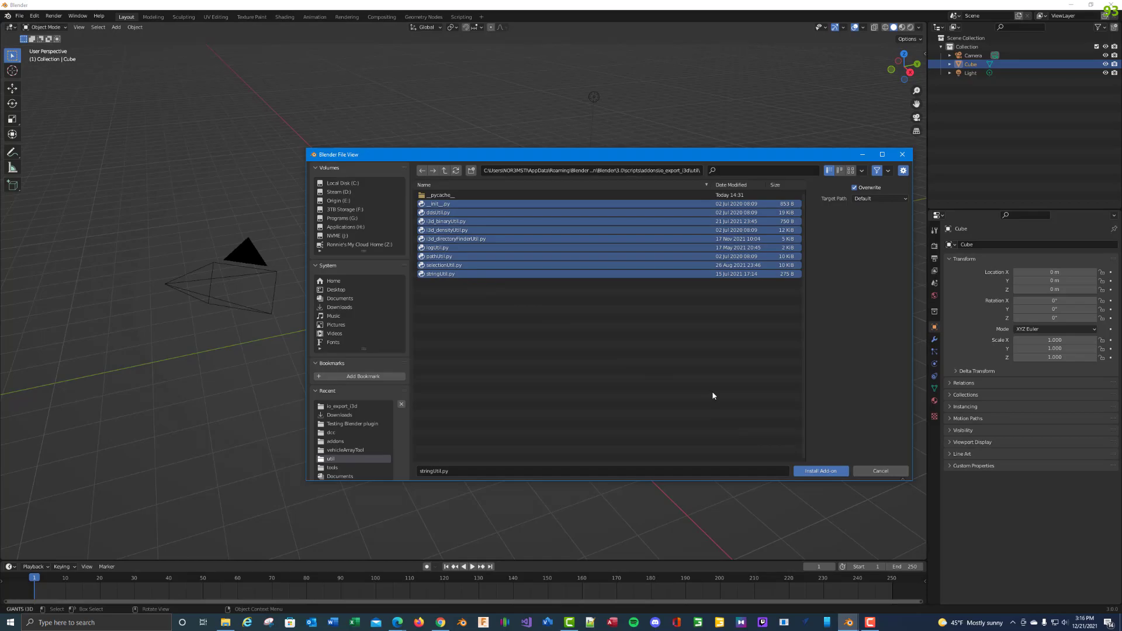
left_click(345, 406)
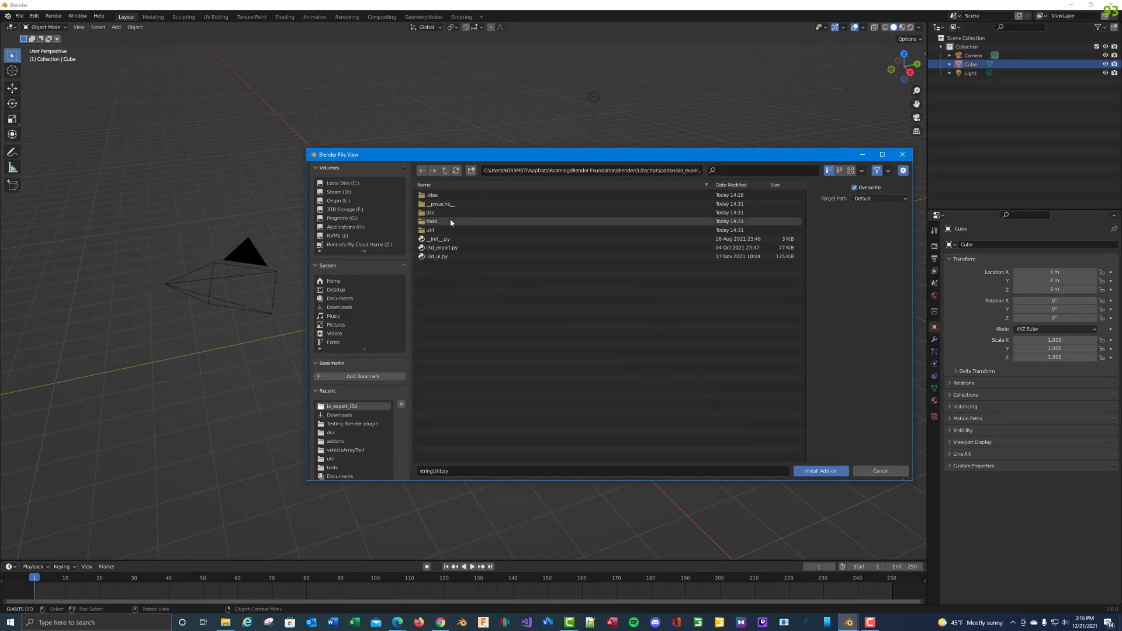
double_click(450, 221)
left_click(444, 170)
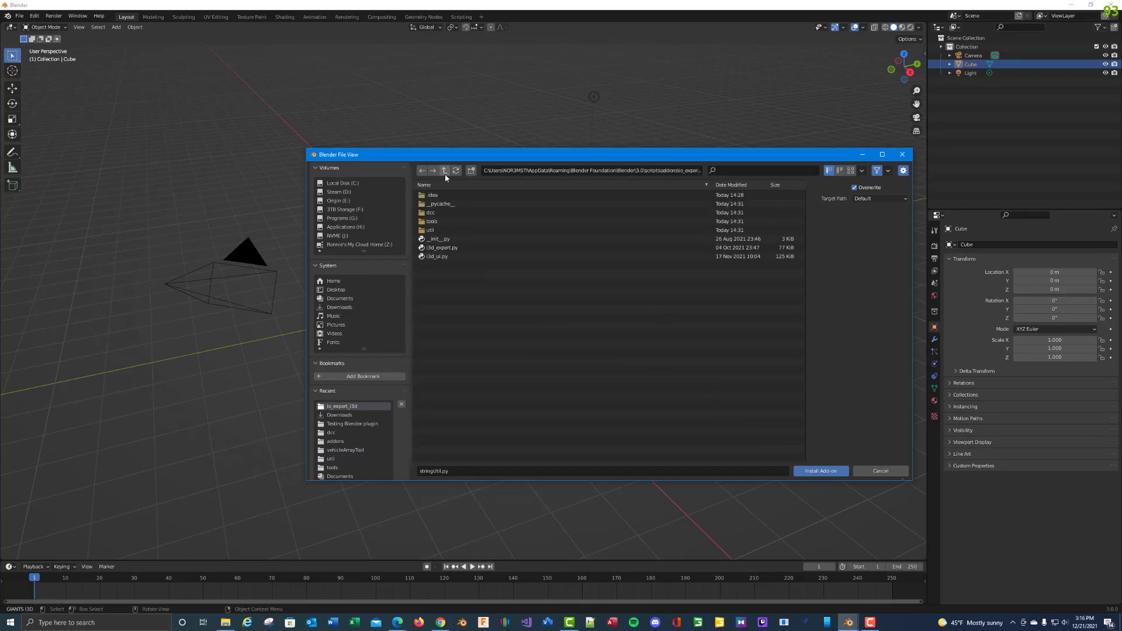
double_click(456, 213)
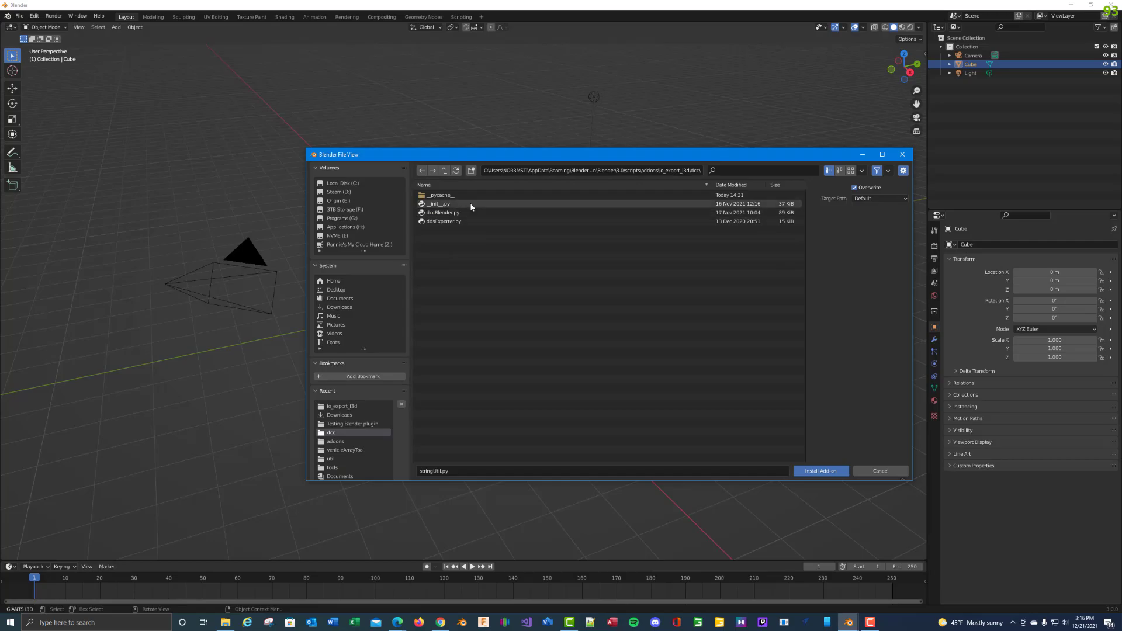
left_click(445, 171)
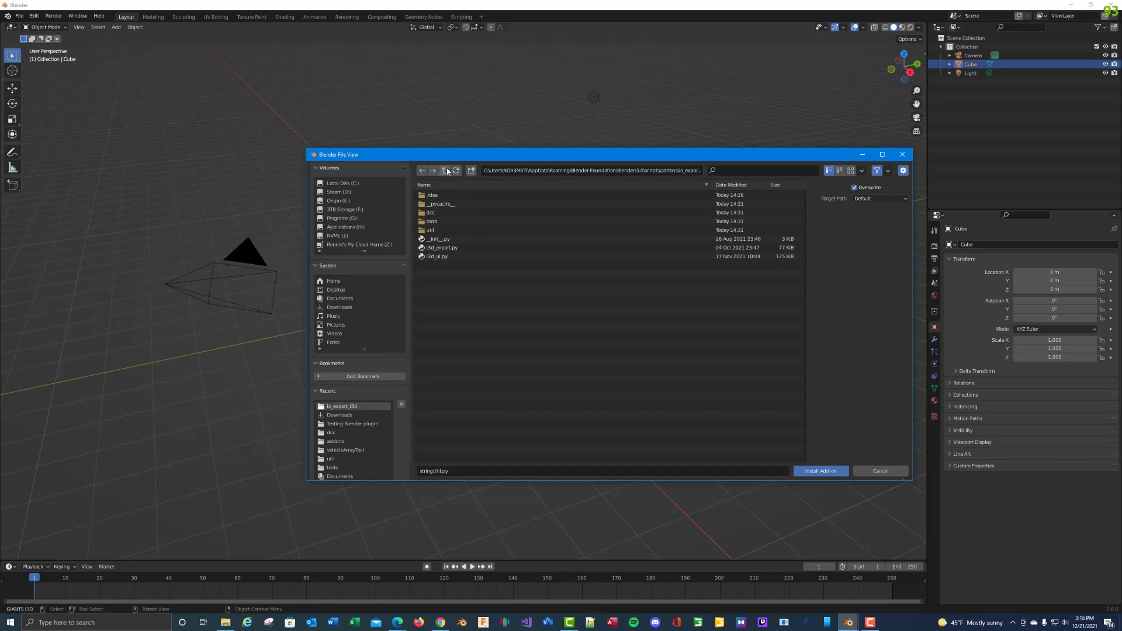
double_click(464, 206)
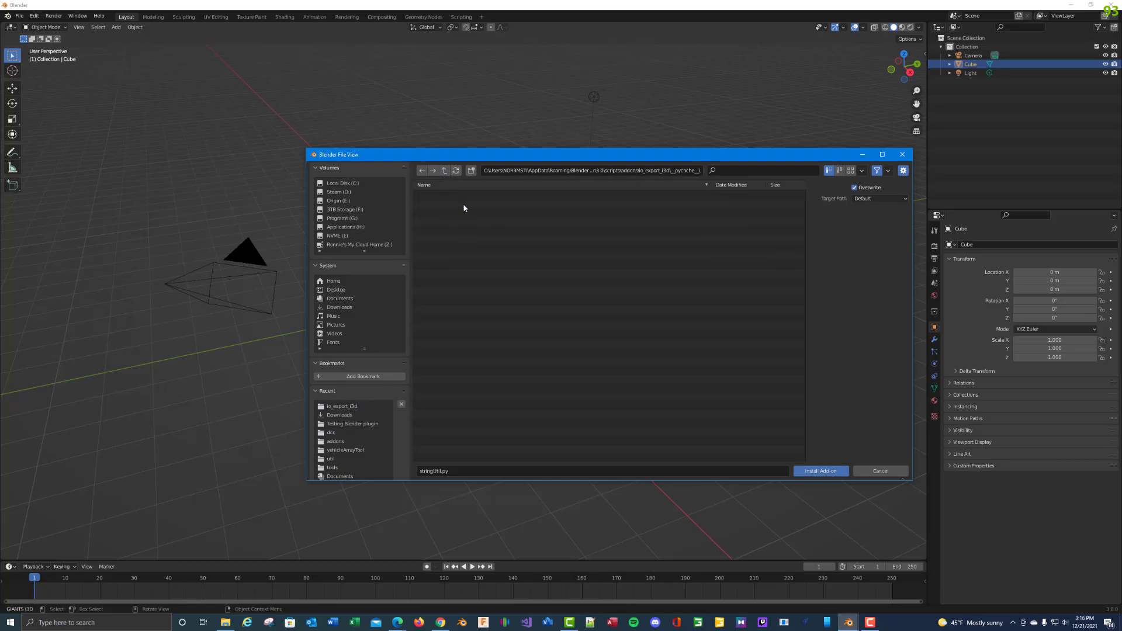
left_click(444, 170)
double_click(450, 196)
left_click(444, 170)
left_click(444, 170)
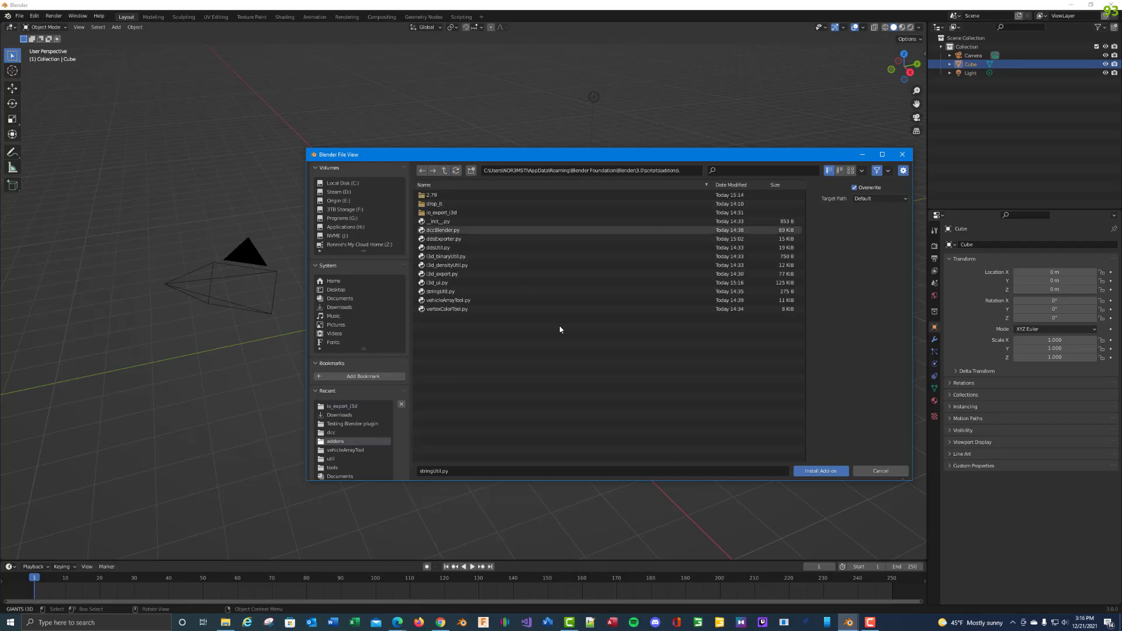
left_click(869, 472)
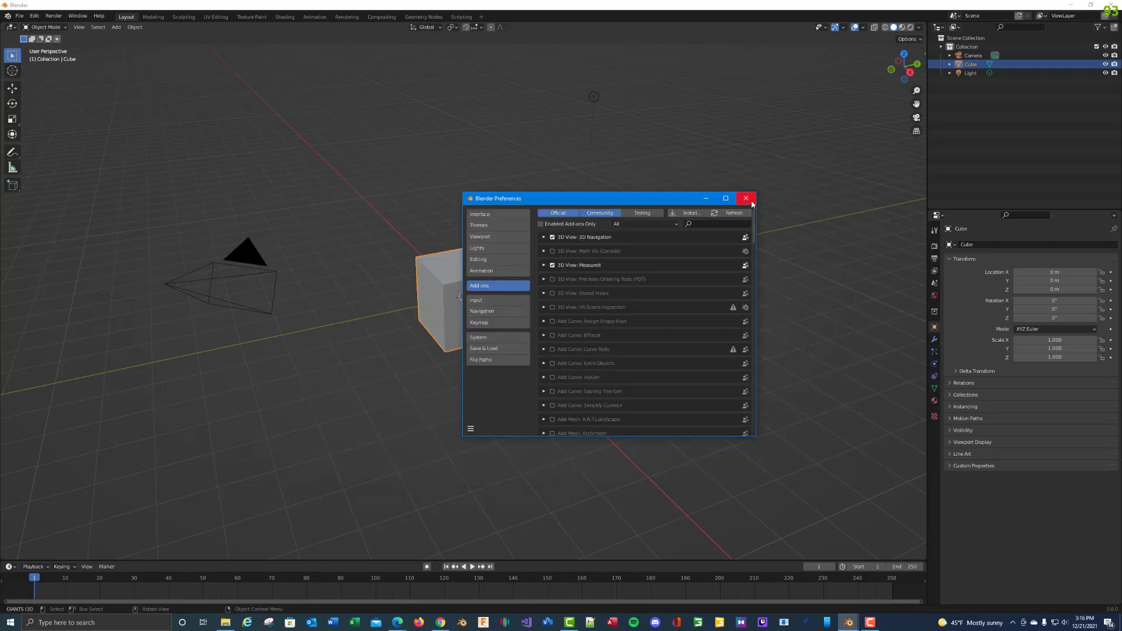
Step: Filter add-ons by 'gi', re-tick GIANTS I3D Exporter Tools, and close Preferences
left_click(693, 224)
type("g")
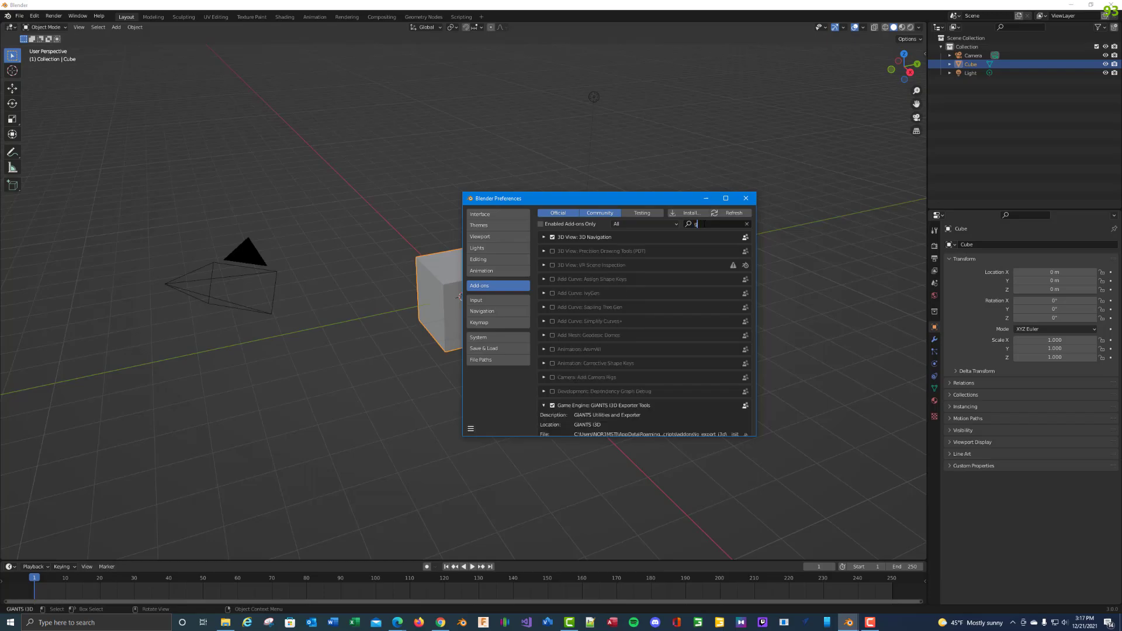
type("i")
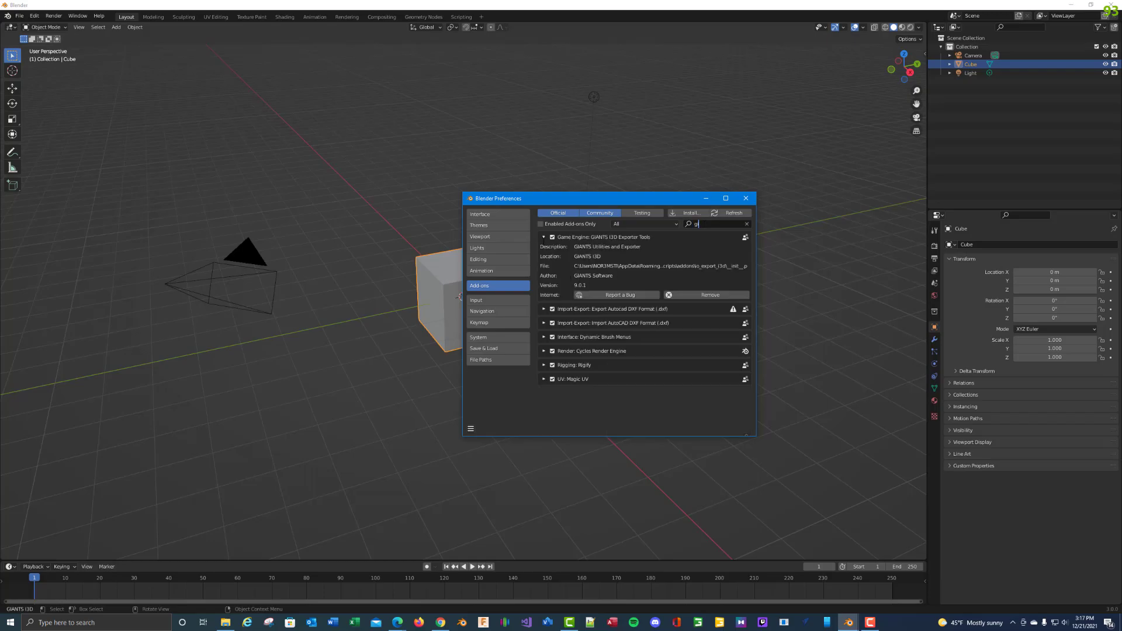
left_click(544, 236)
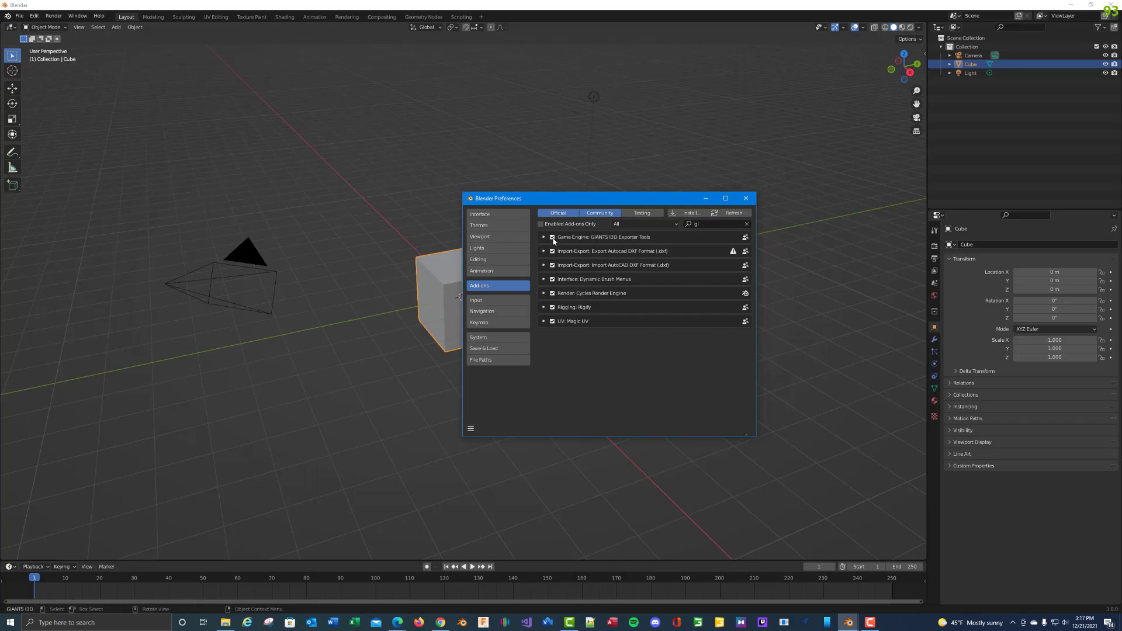
left_click(552, 237)
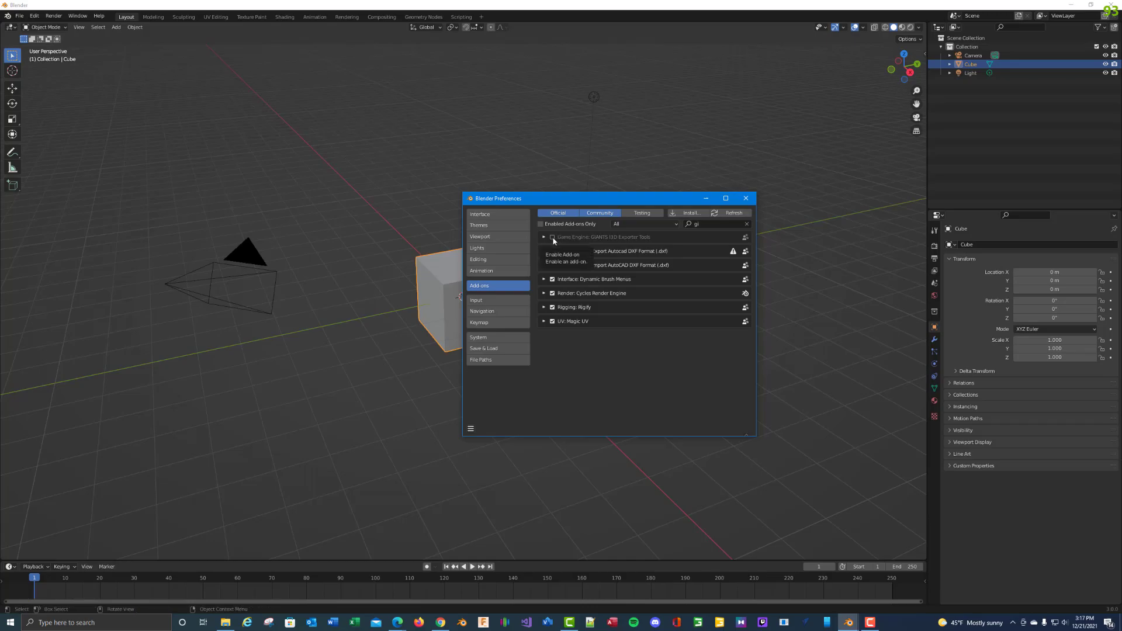
left_click(552, 237)
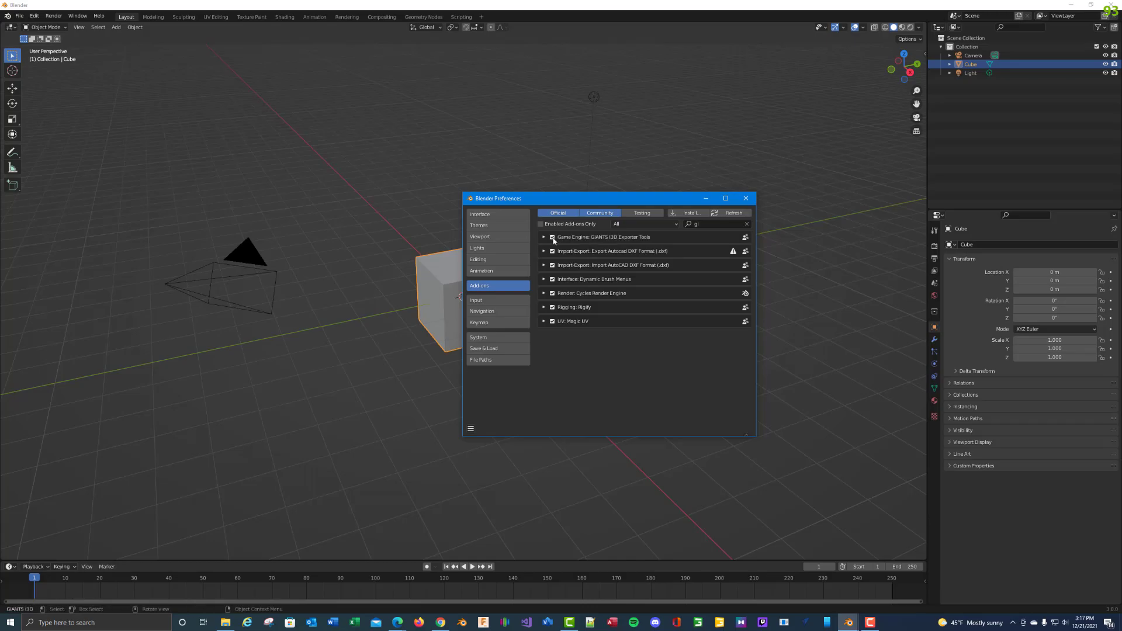
left_click(743, 199)
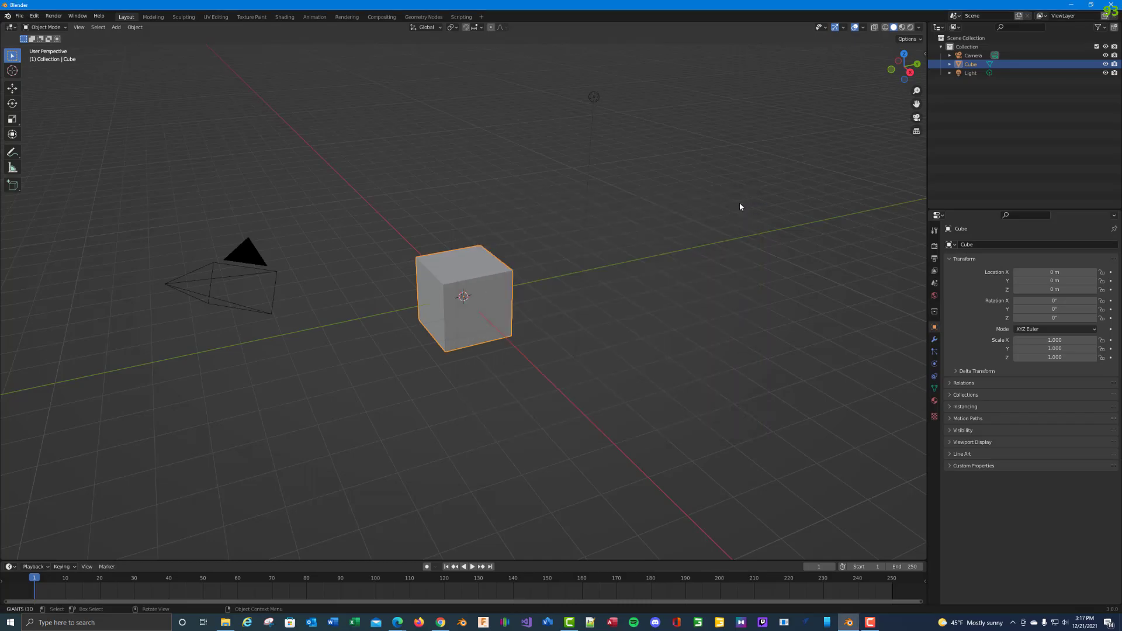
left_click(19, 17)
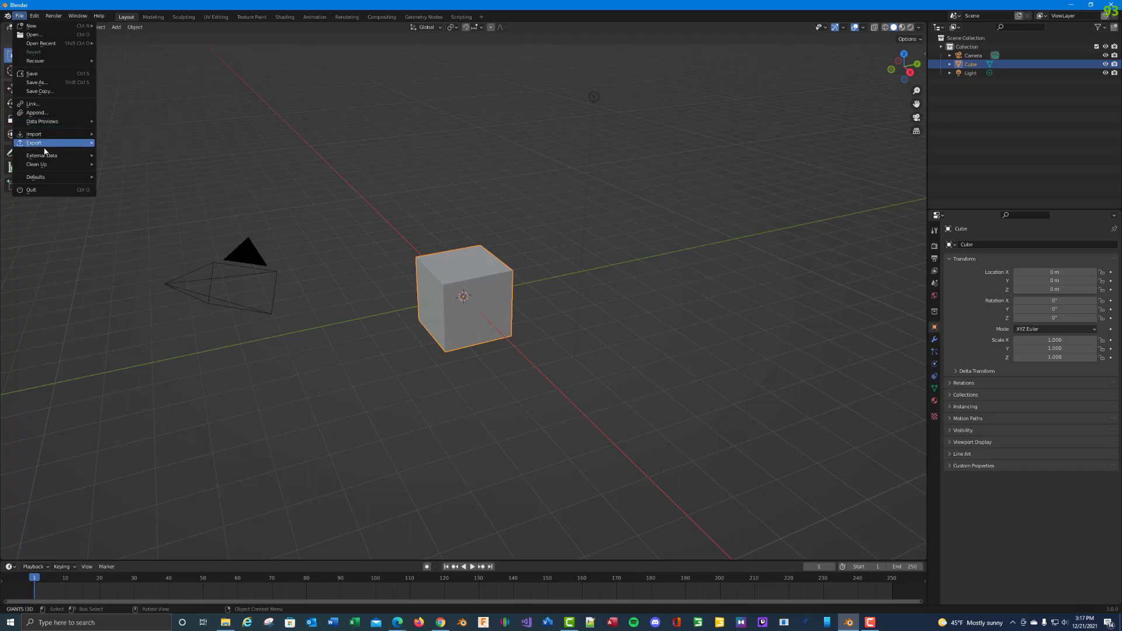
mouse_move(45, 143)
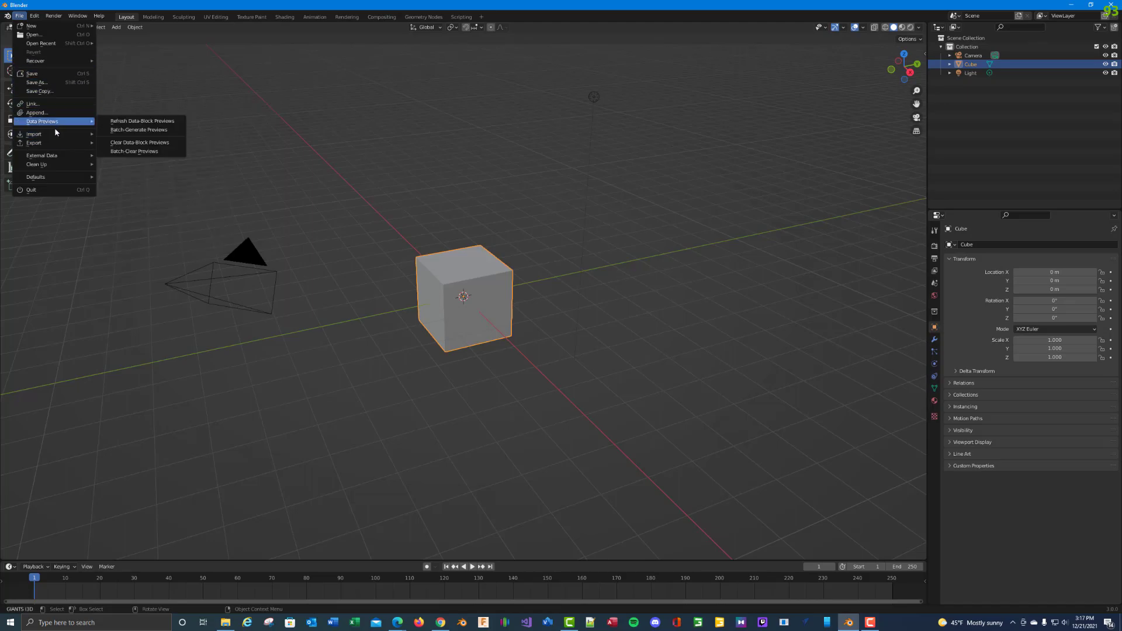
left_click(153, 187)
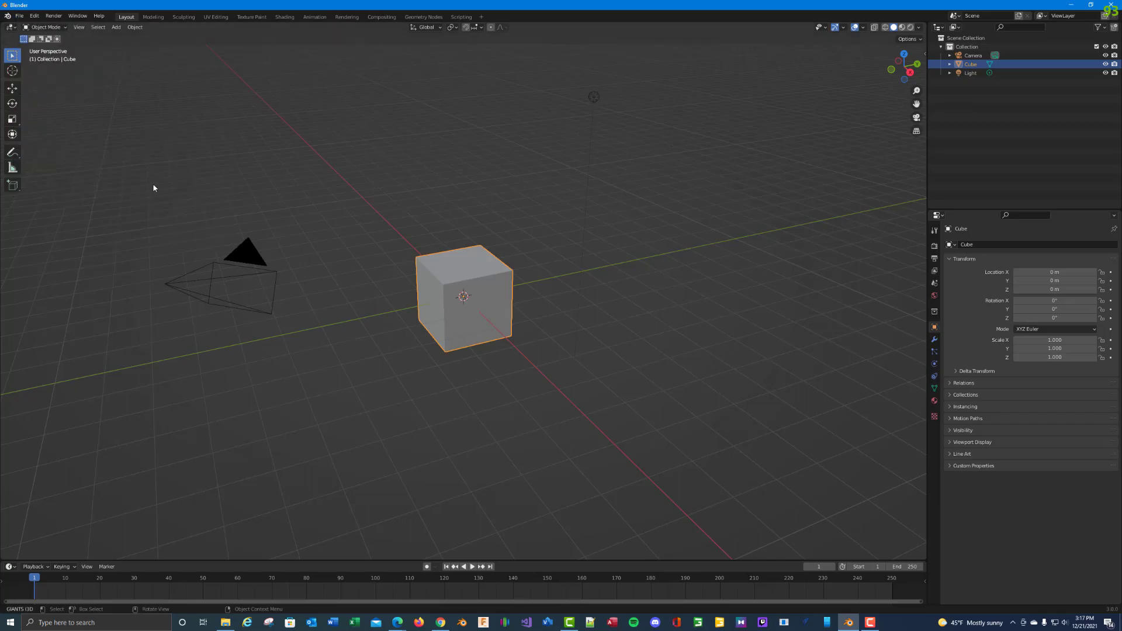
left_click(34, 16)
mouse_move(19, 15)
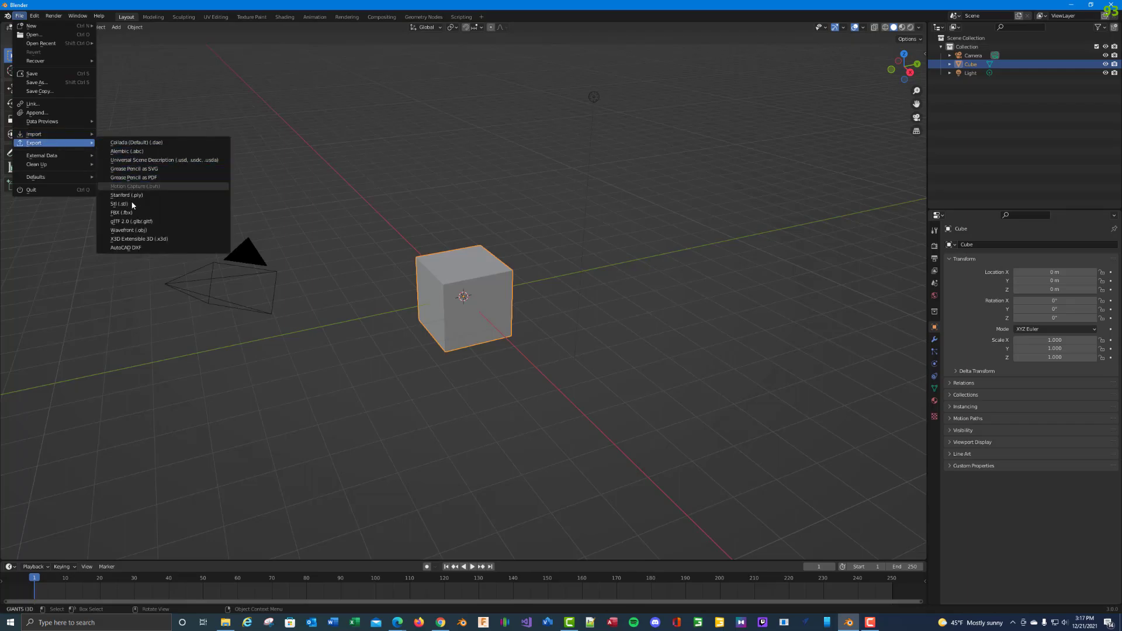
left_click(146, 231)
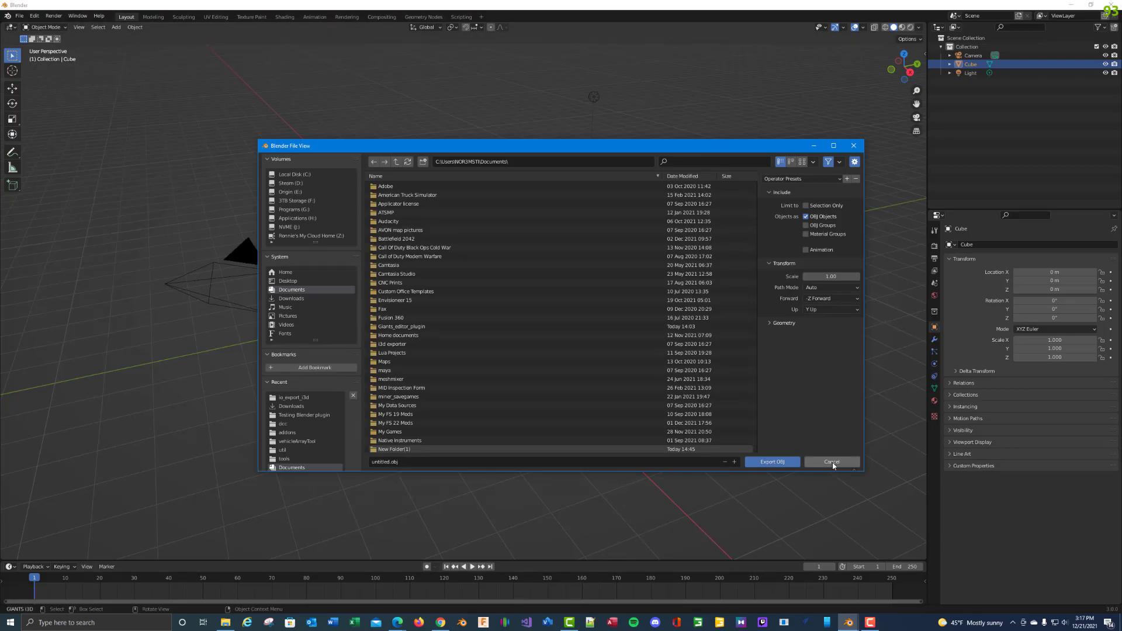
left_click(832, 462)
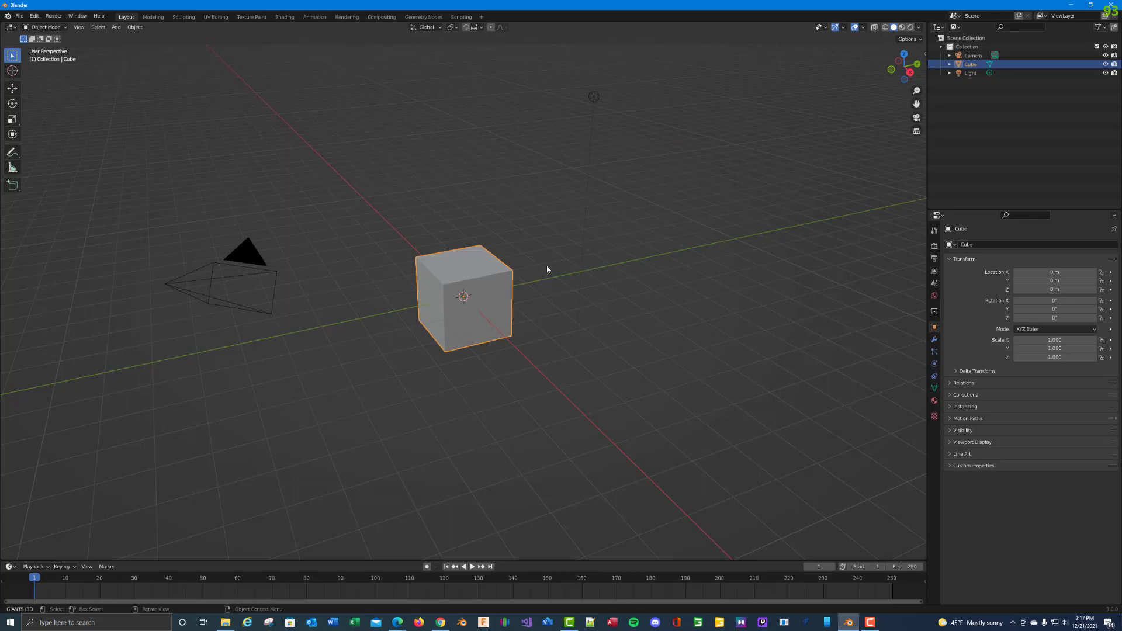
Step: Open the viewport sidebar with N to show the GIANTS I3D Exporter tab
key("n")
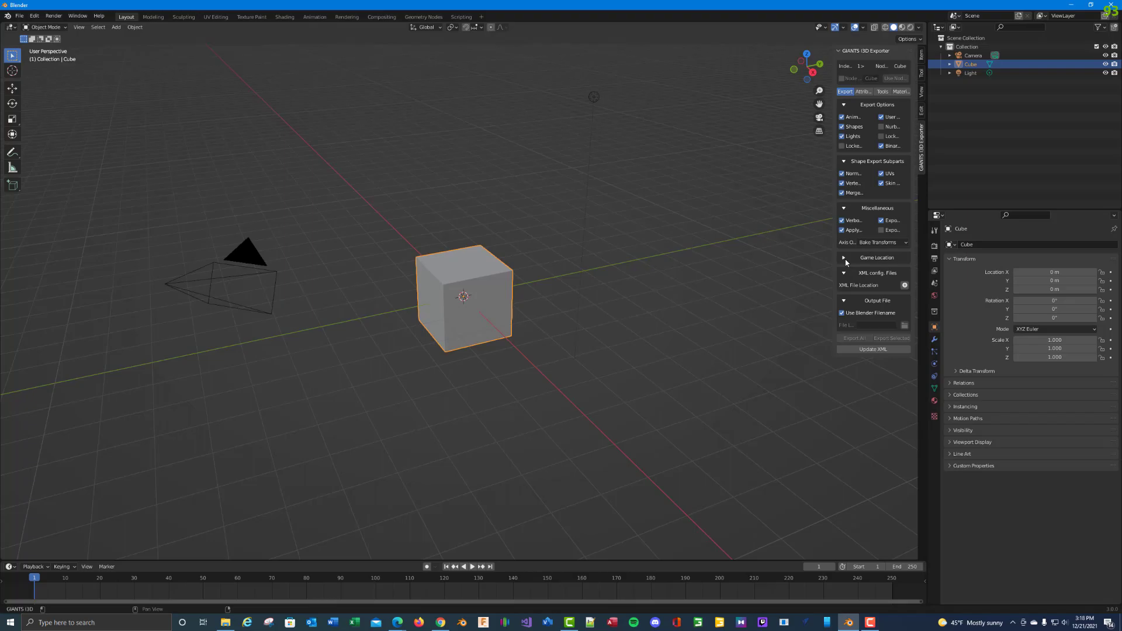
Step: Turn off Use Blender Filename and enter cube5 as the output name
left_click(842, 313)
type("cube5")
key("Return")
Step: Set the i3d file to cube5 in Documents\Testing Blender plugin, Export All, then bring up File Explorer
left_click(905, 326)
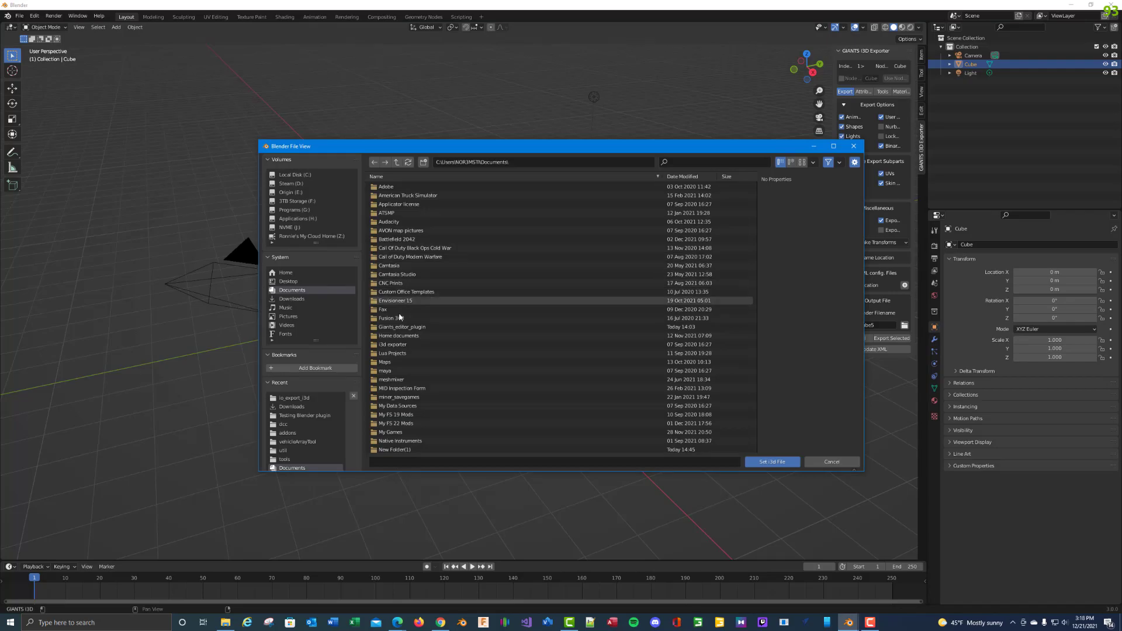
scroll(400, 317, "down", 5)
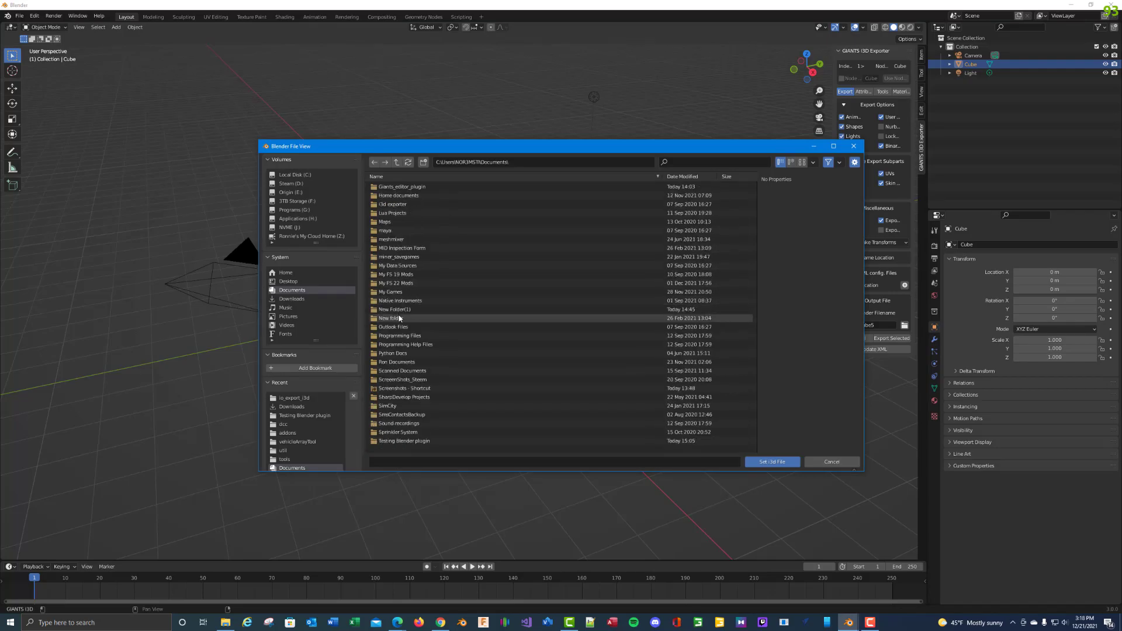
scroll(399, 317, "down", 2)
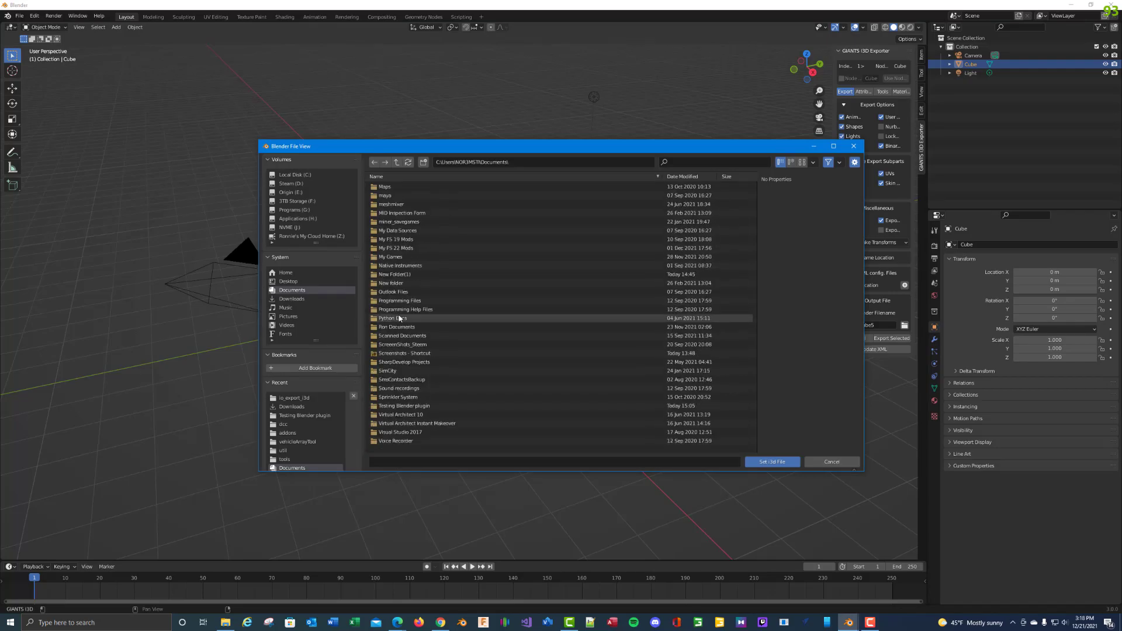
double_click(426, 406)
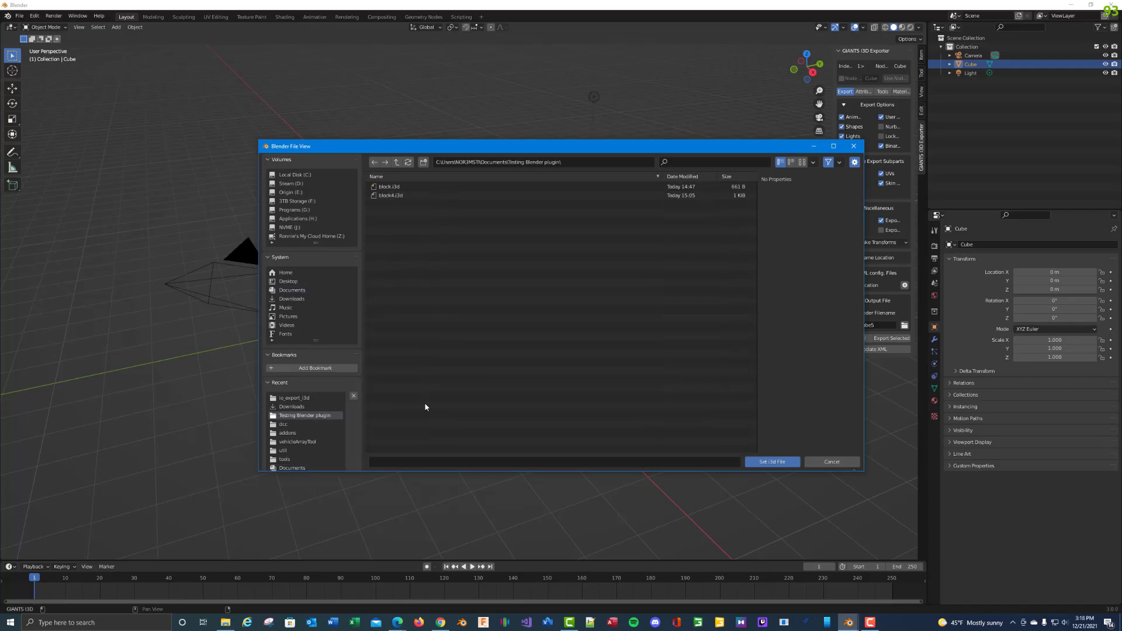
left_click(383, 463)
type("cube5")
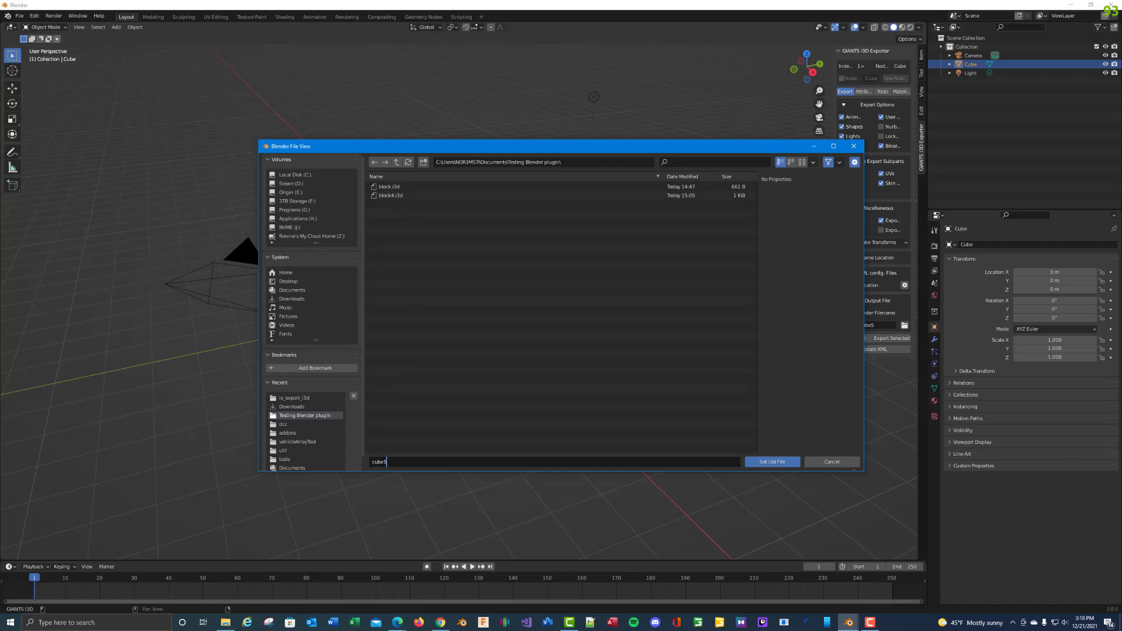
left_click(766, 462)
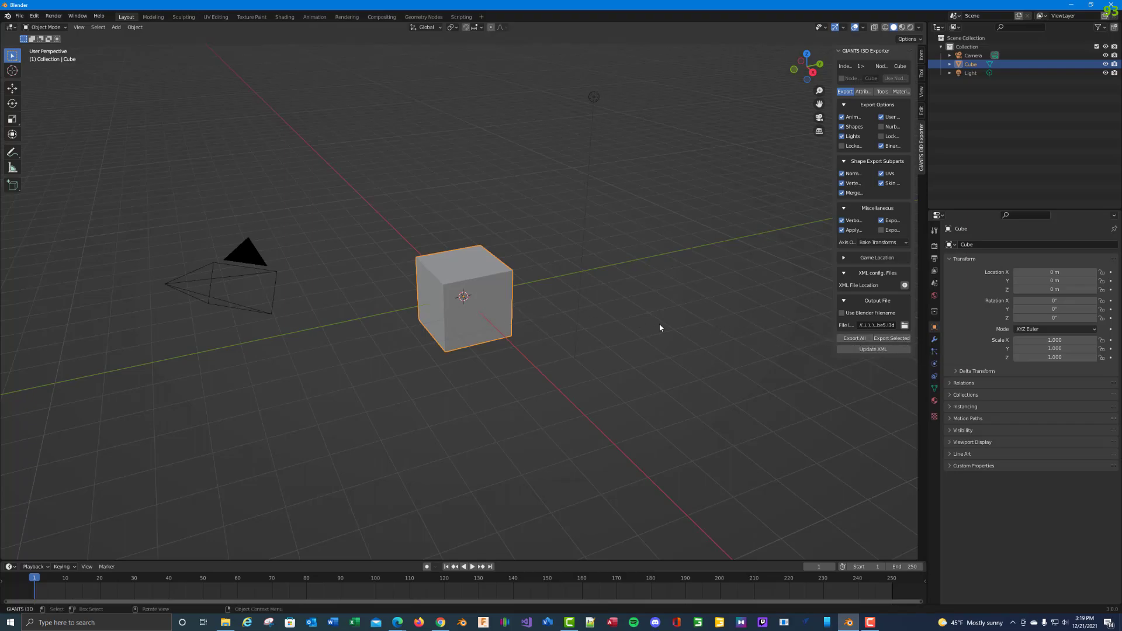
left_click(847, 340)
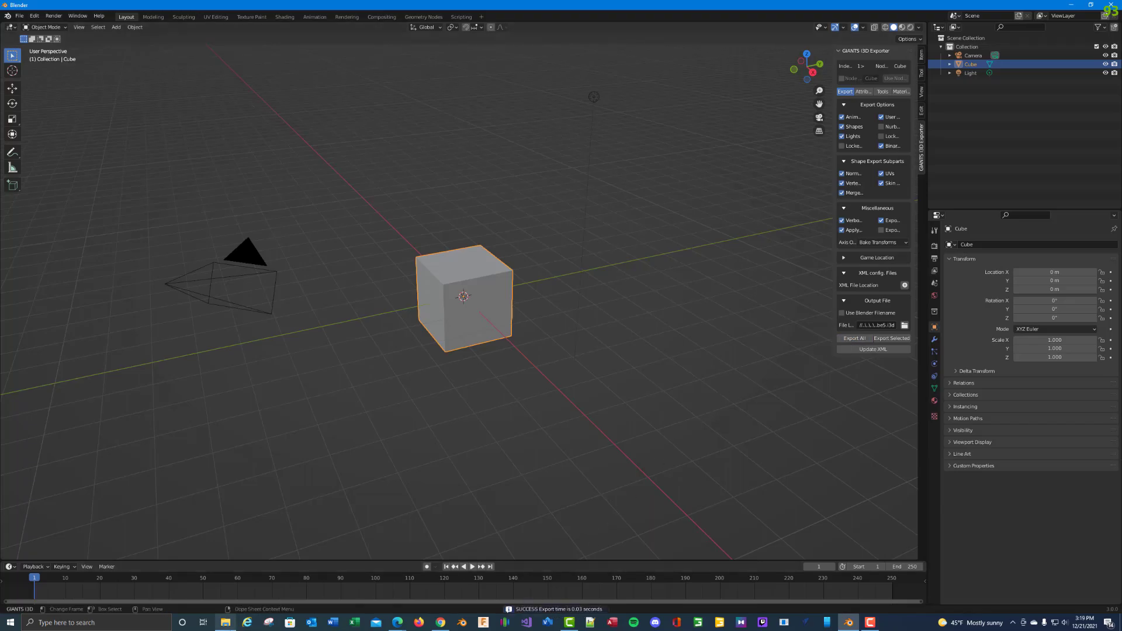
left_click(225, 623)
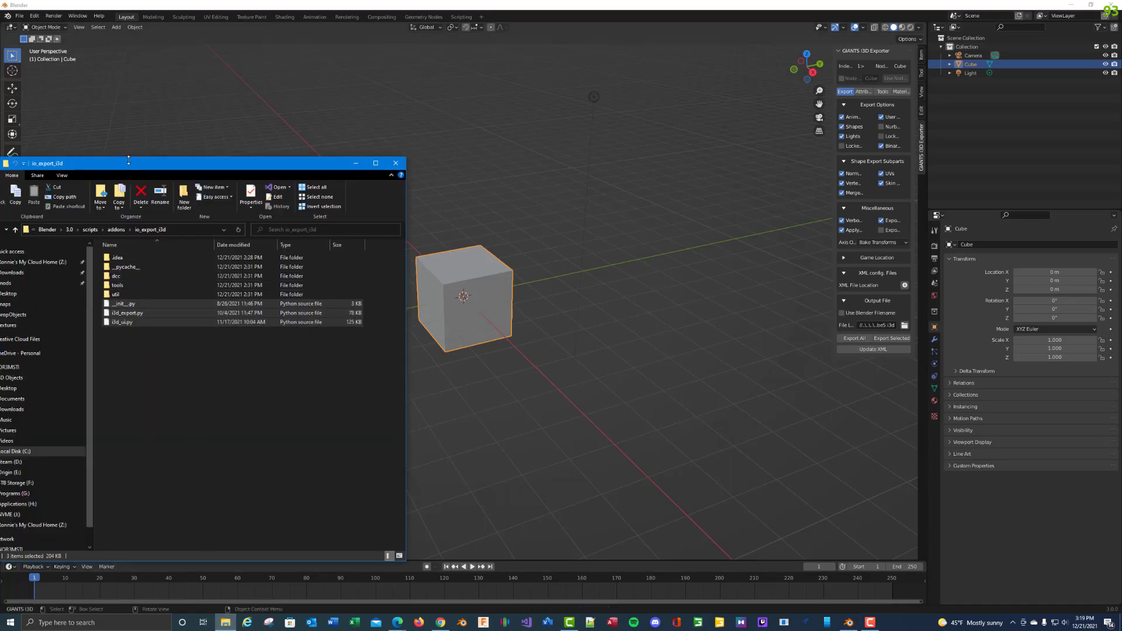
Step: Open cube5.i3d from Documents\Testing Blender plugin in GIANTS Editor
left_click_drag(128, 162, 454, 122)
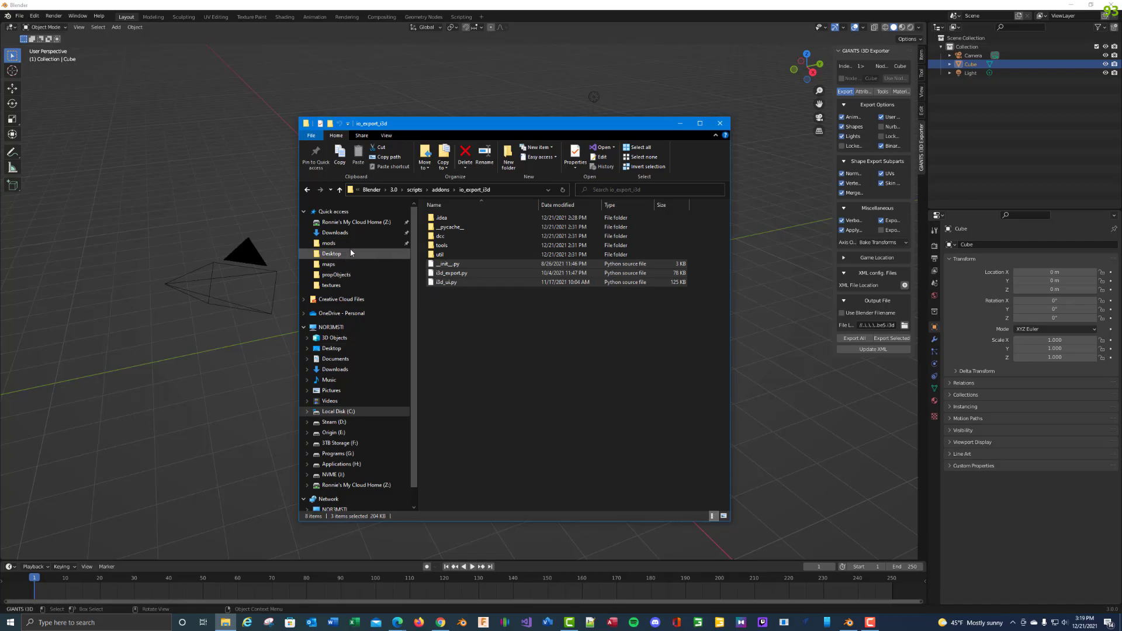
left_click(350, 359)
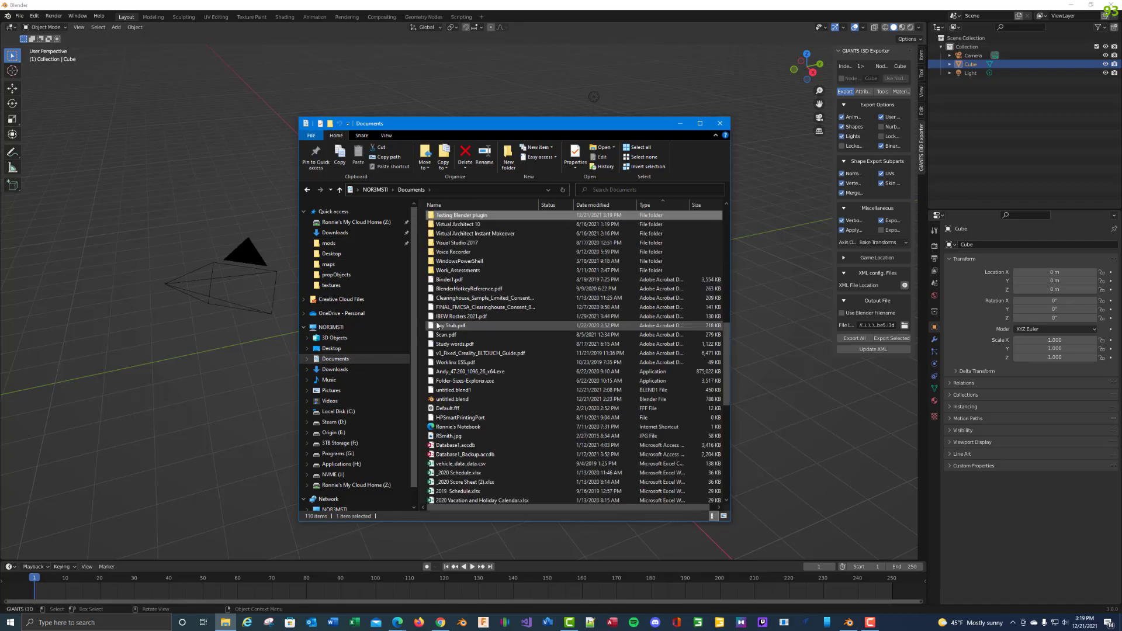
double_click(471, 215)
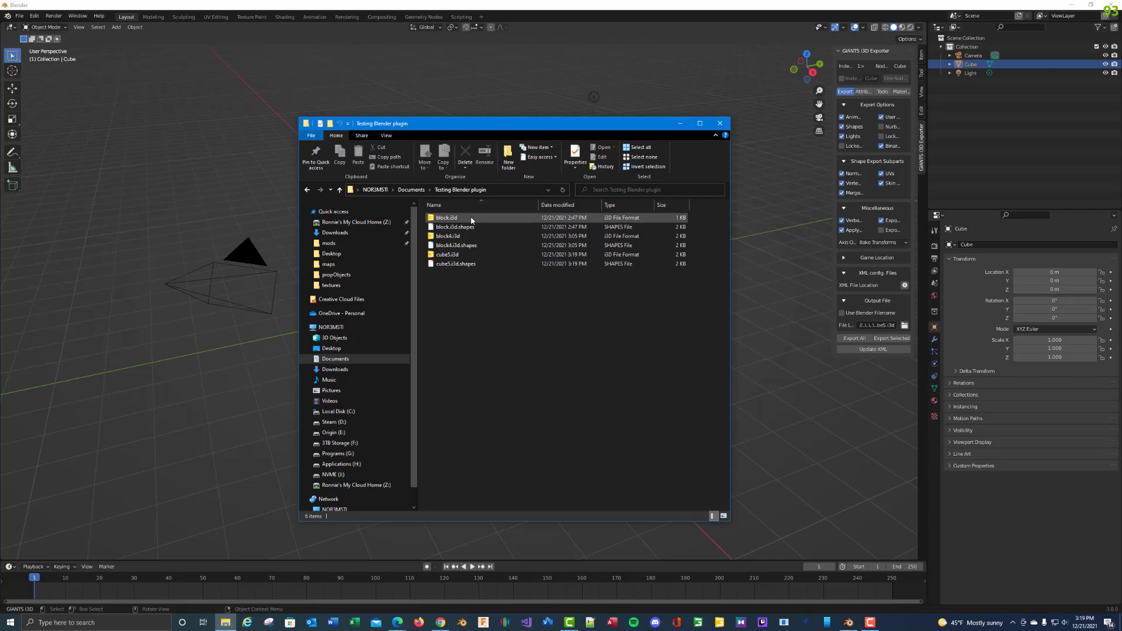
left_click(444, 256)
double_click(444, 255)
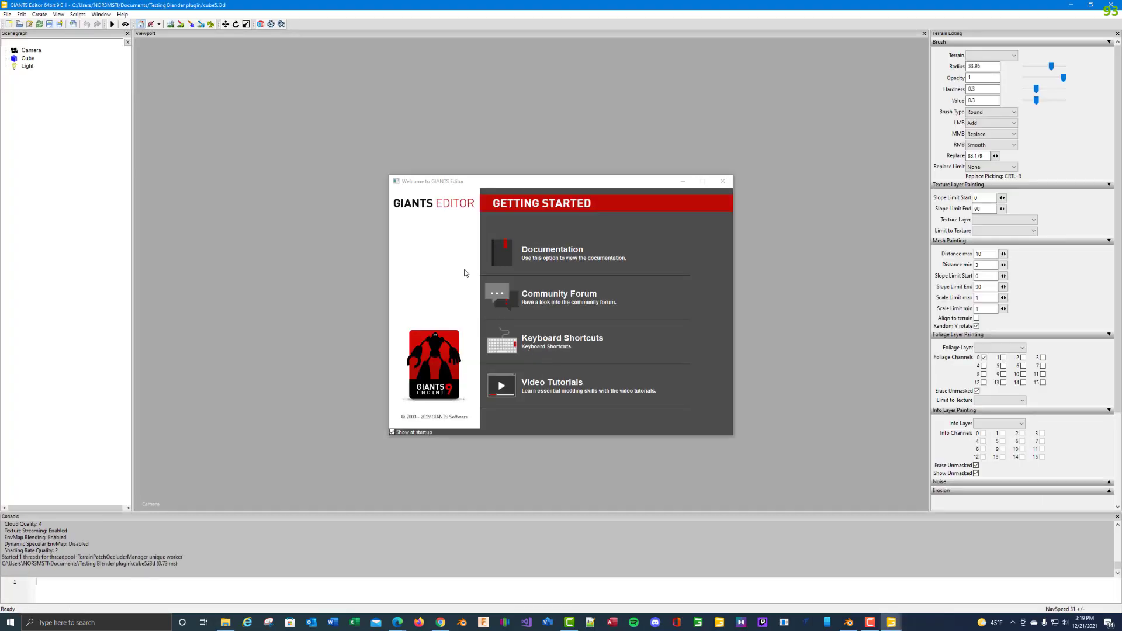
Step: Dismiss the welcome and update popups, select Cube in the Scenegraph, then close GIANTS Editor
left_click(722, 182)
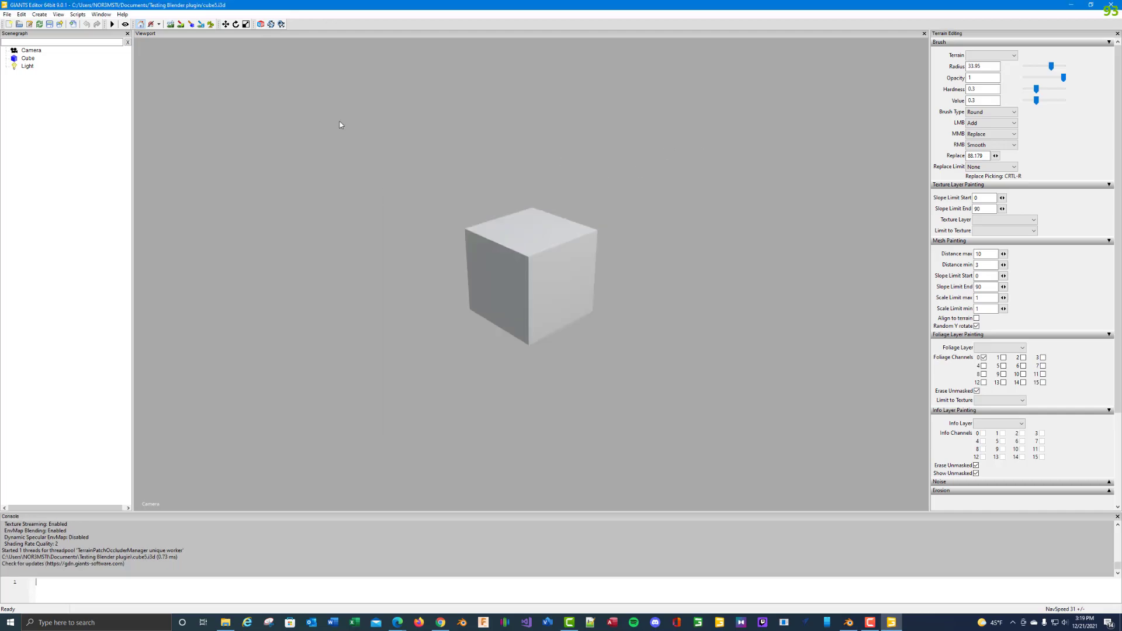
left_click(21, 59)
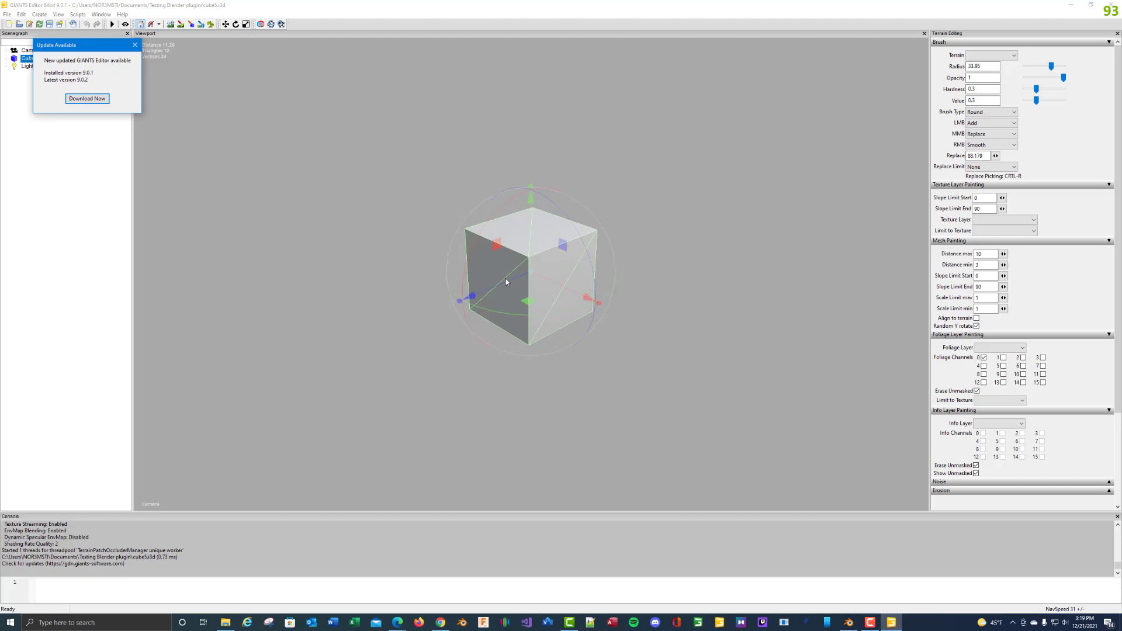
left_click(136, 45)
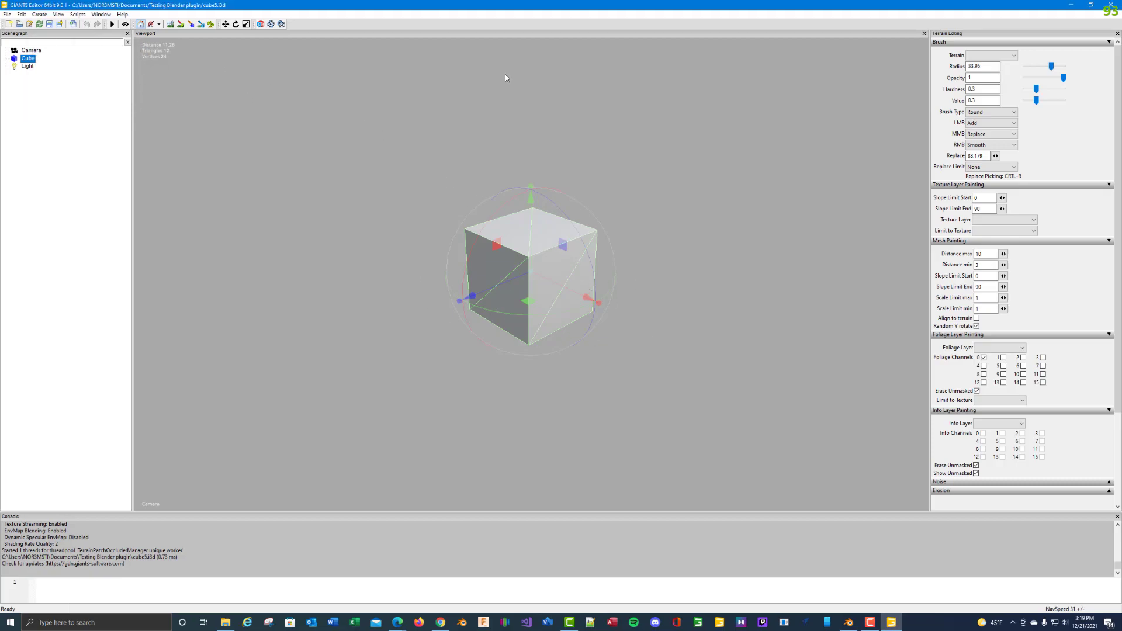
left_click(1111, 5)
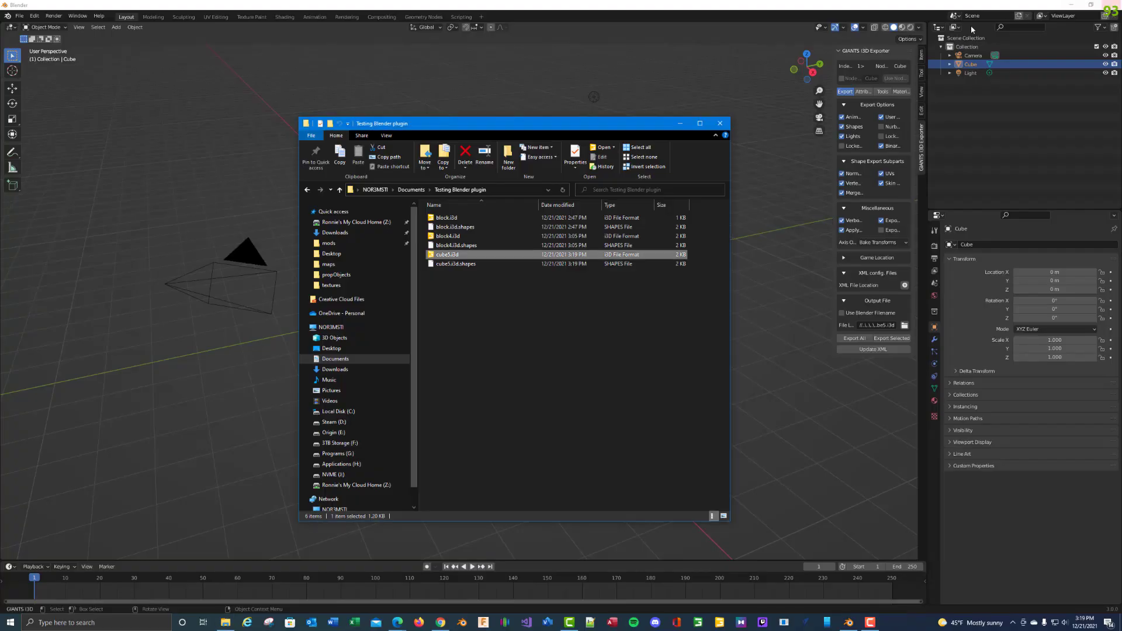
Step: Close the File Explorer window to return to the Blender scene
left_click(720, 123)
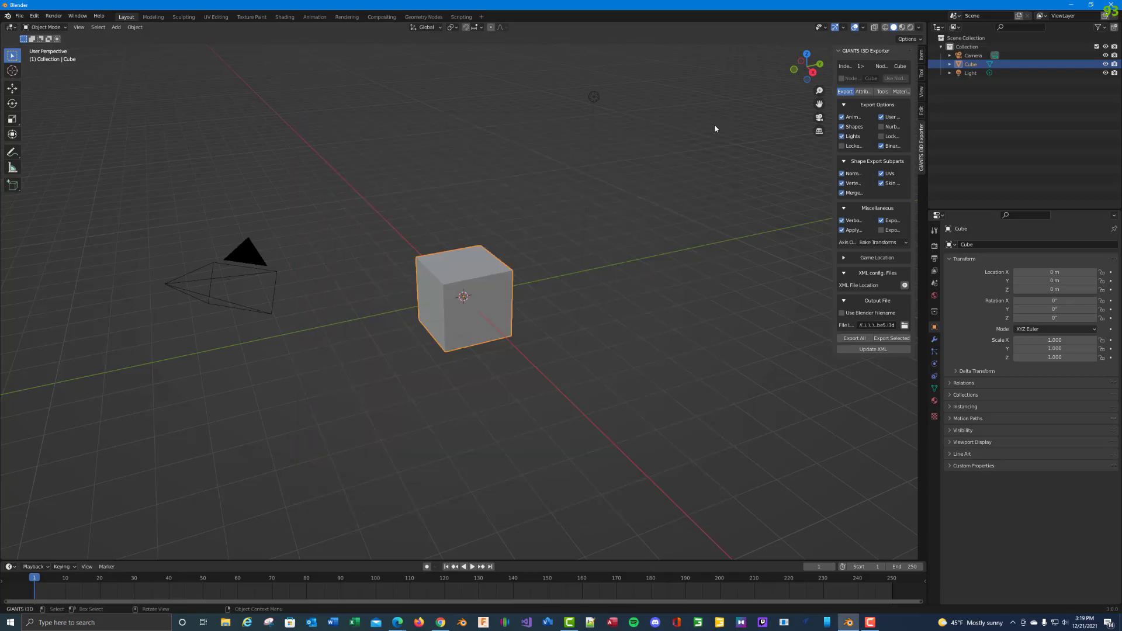